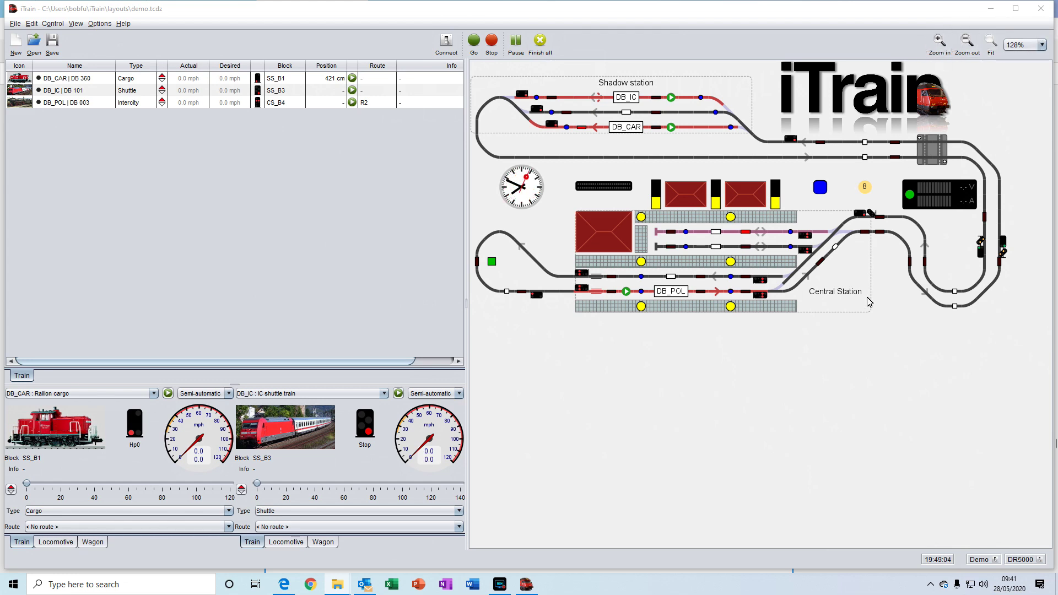
Zoom the track plan in and out, then fit the whole demo layout to the pane.
{"action": "left_click", "coordinate": [939, 41]}
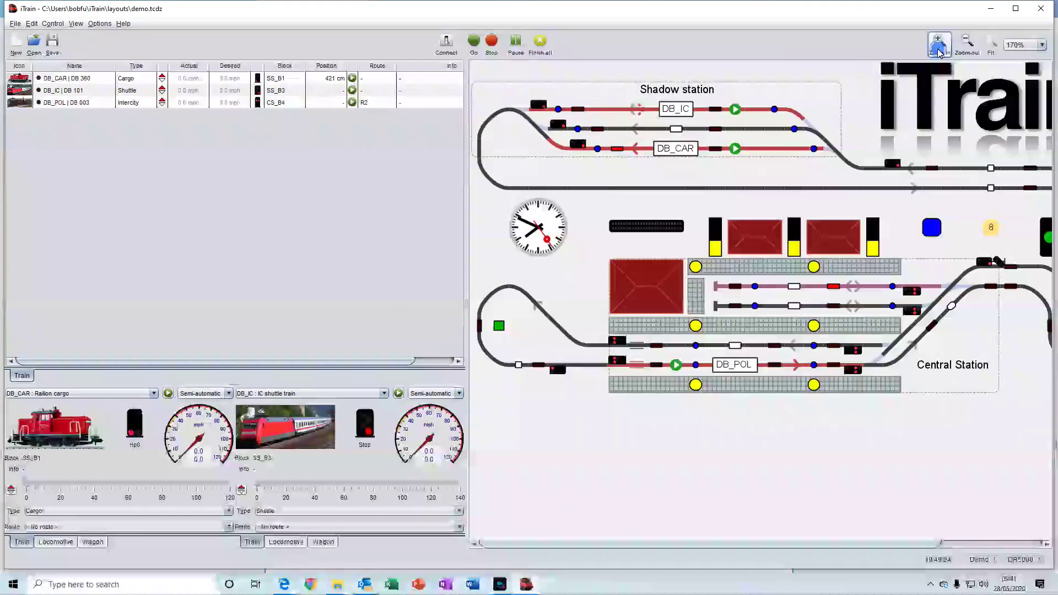
{"action": "left_click", "coordinate": [967, 43]}
{"action": "left_click", "coordinate": [967, 43]}
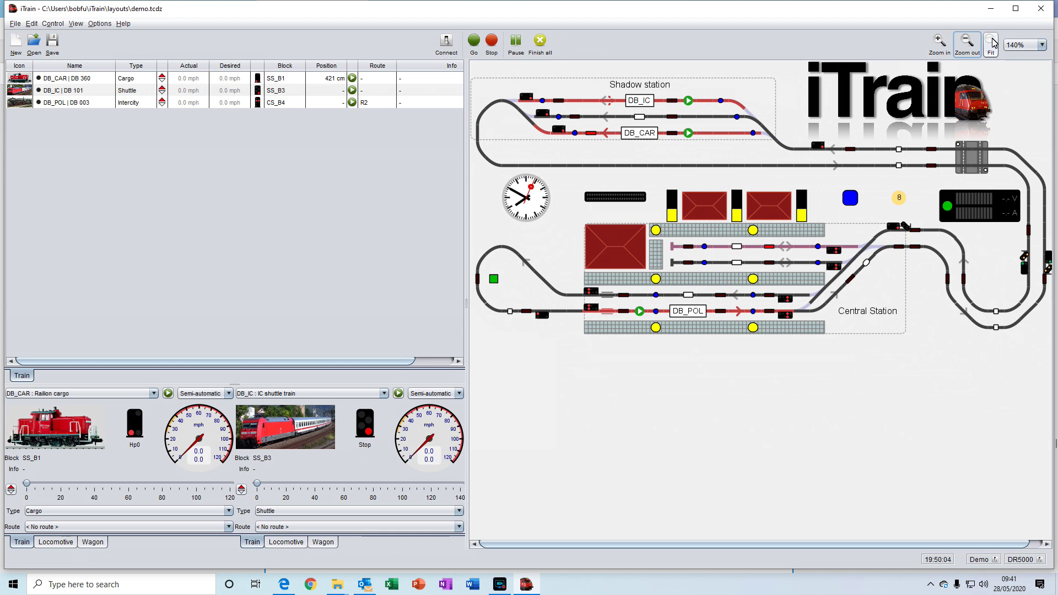
{"action": "left_click", "coordinate": [991, 46]}
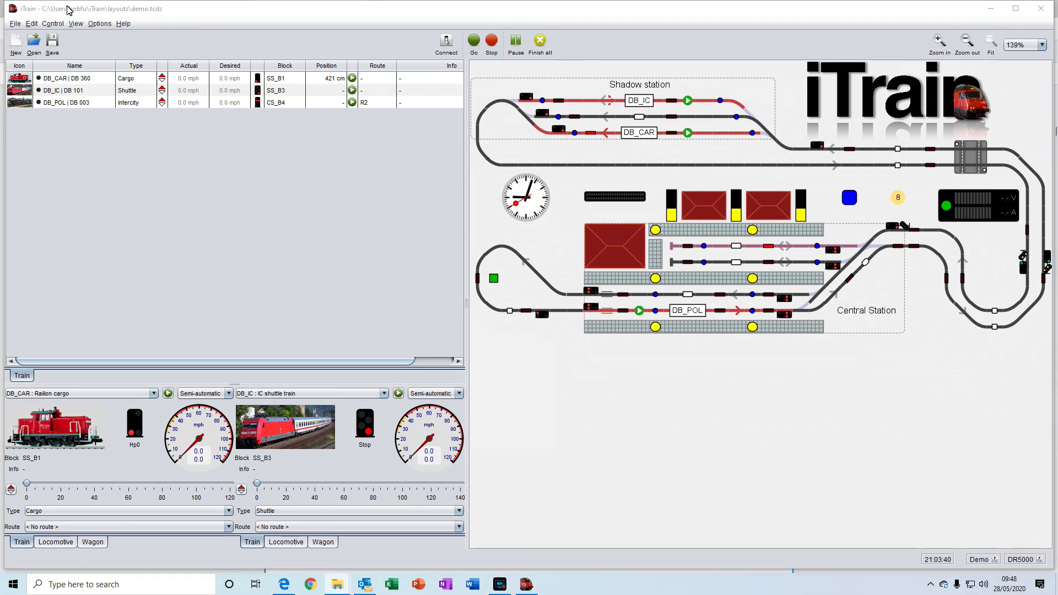
Look over the File menu's Open recent files and Export entries, then dismiss it unchanged.
{"action": "left_click", "coordinate": [16, 25]}
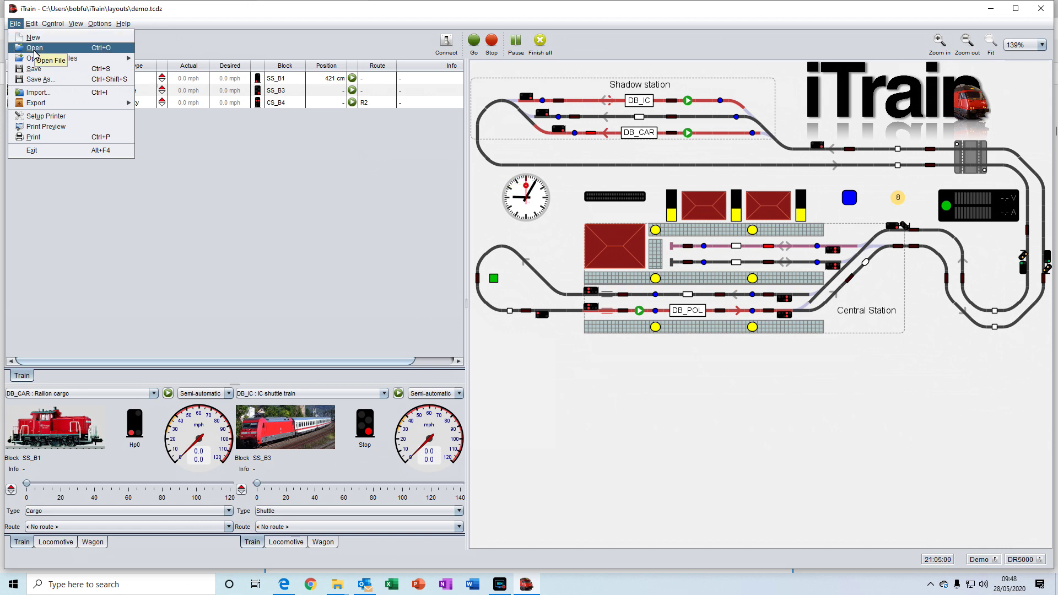
{"action": "mouse_move", "coordinate": [37, 60]}
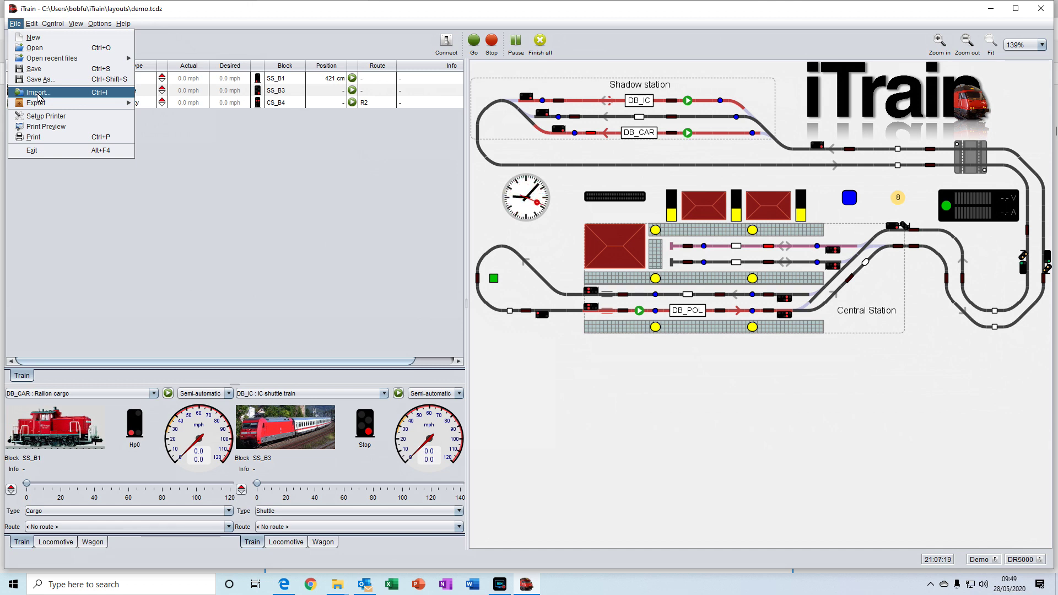
{"action": "mouse_move", "coordinate": [40, 107]}
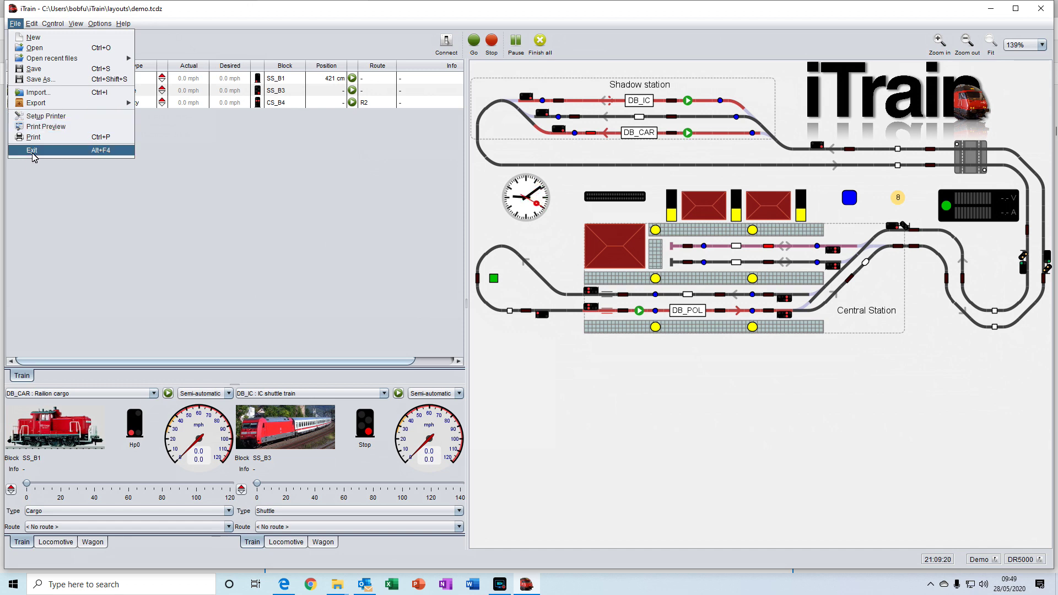
{"action": "left_click", "coordinate": [49, 197]}
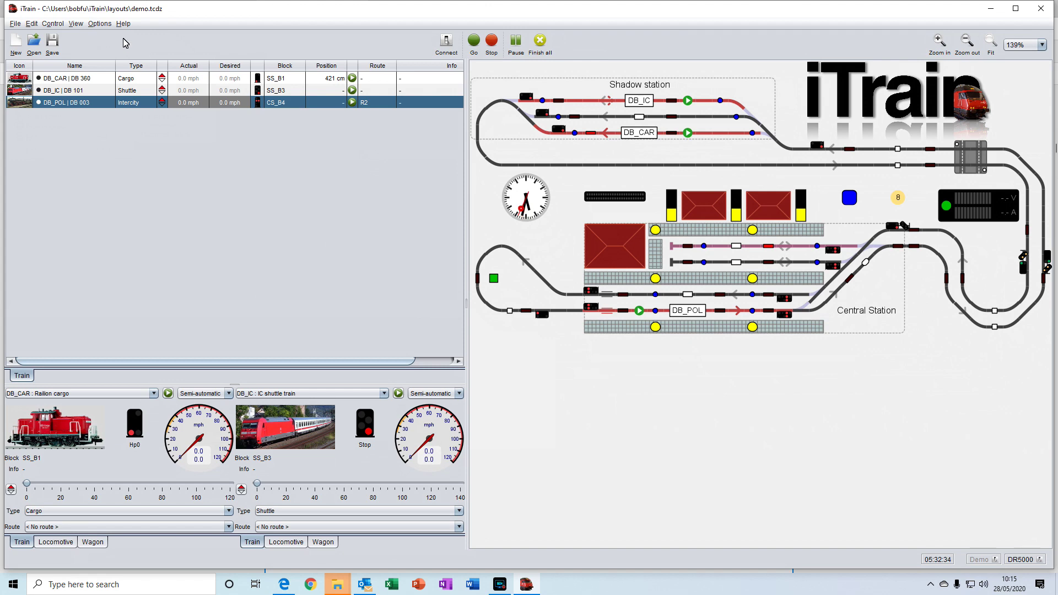
{"action": "left_click", "coordinate": [34, 26]}
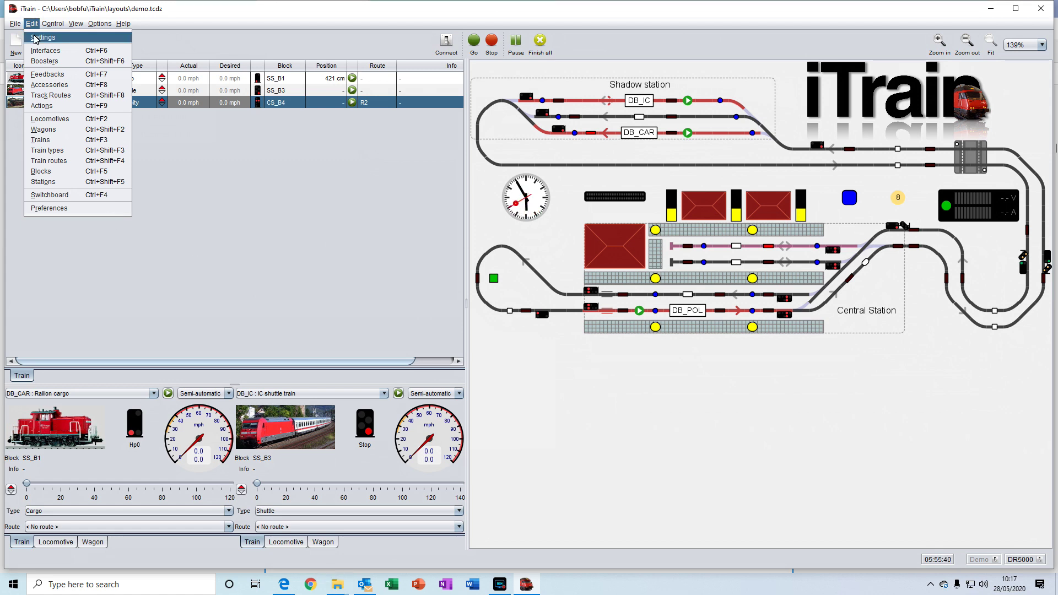
{"action": "left_click", "coordinate": [35, 38]}
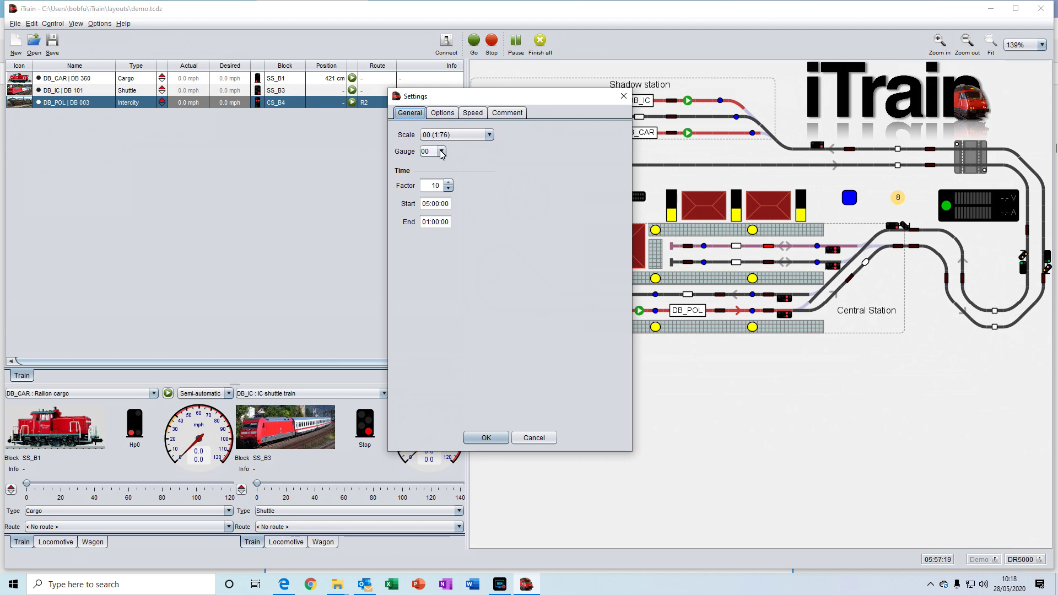
{"action": "left_click", "coordinate": [534, 438]}
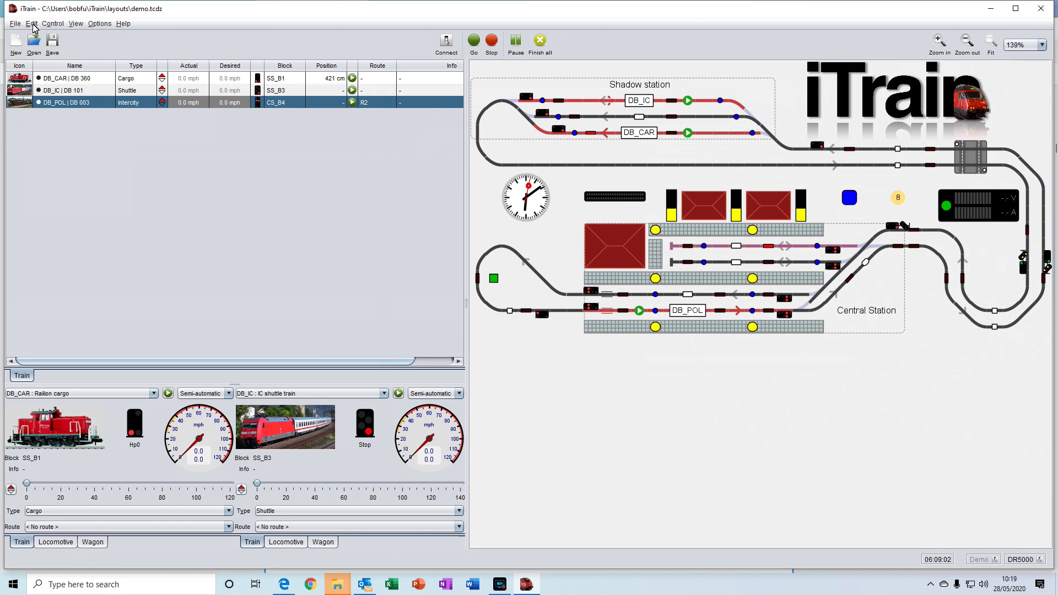
{"action": "left_click", "coordinate": [32, 24]}
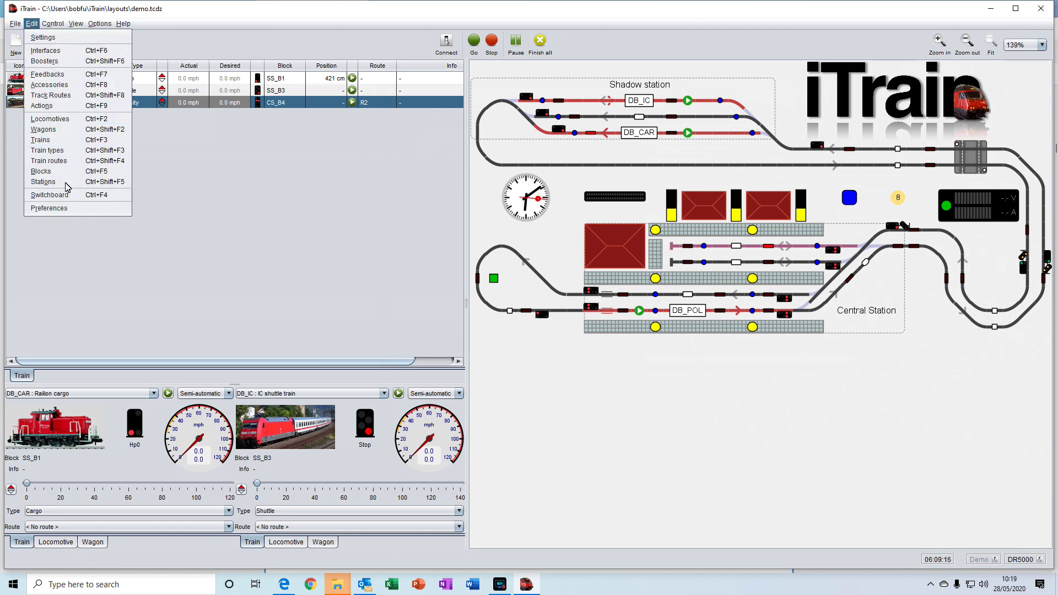
{"action": "left_click", "coordinate": [60, 209]}
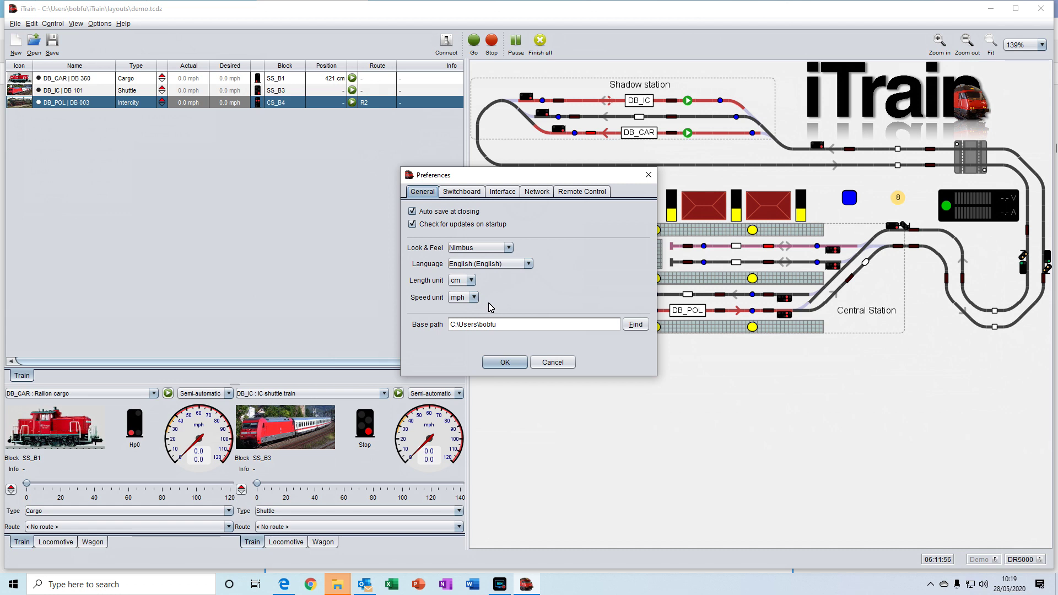
{"action": "left_click", "coordinate": [553, 362]}
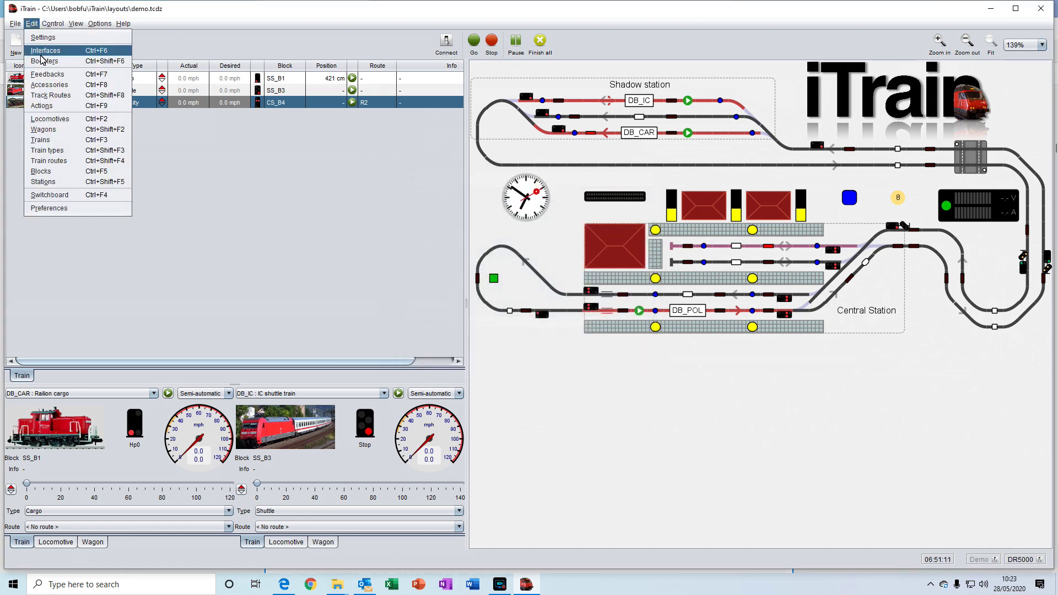
{"action": "left_click", "coordinate": [41, 52]}
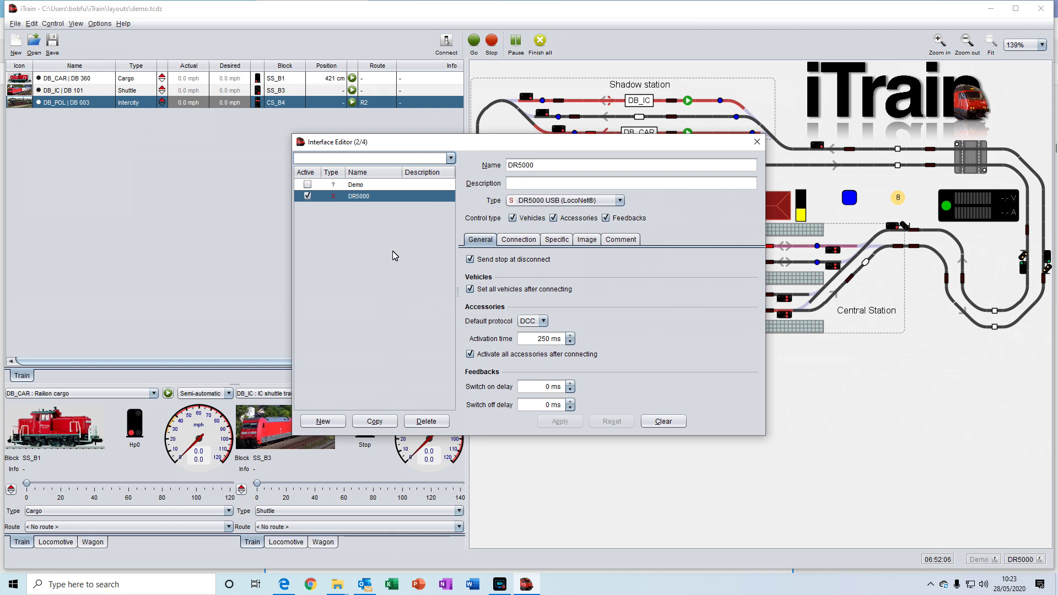
{"action": "left_click", "coordinate": [622, 202]}
{"action": "scroll", "coordinate": [623, 275], "scroll_direction": "up", "scroll_amount": 3}
{"action": "mouse_move", "coordinate": [621, 276]}
{"action": "left_mouse_down"}
{"action": "mouse_move", "coordinate": [620, 432]}
{"action": "mouse_move", "coordinate": [620, 273]}
{"action": "left_mouse_up"}
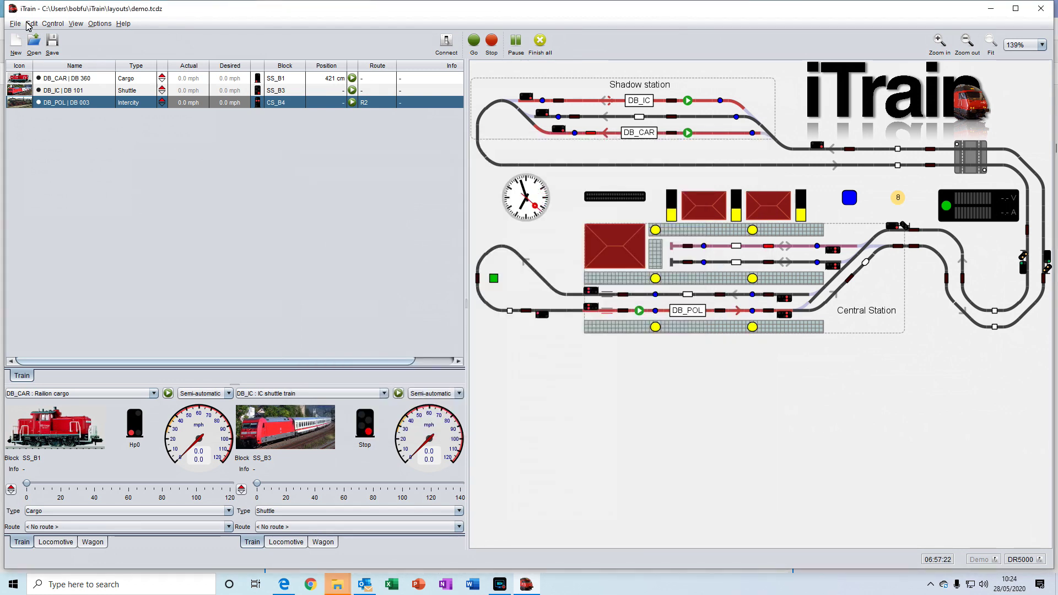
{"action": "left_click", "coordinate": [29, 24]}
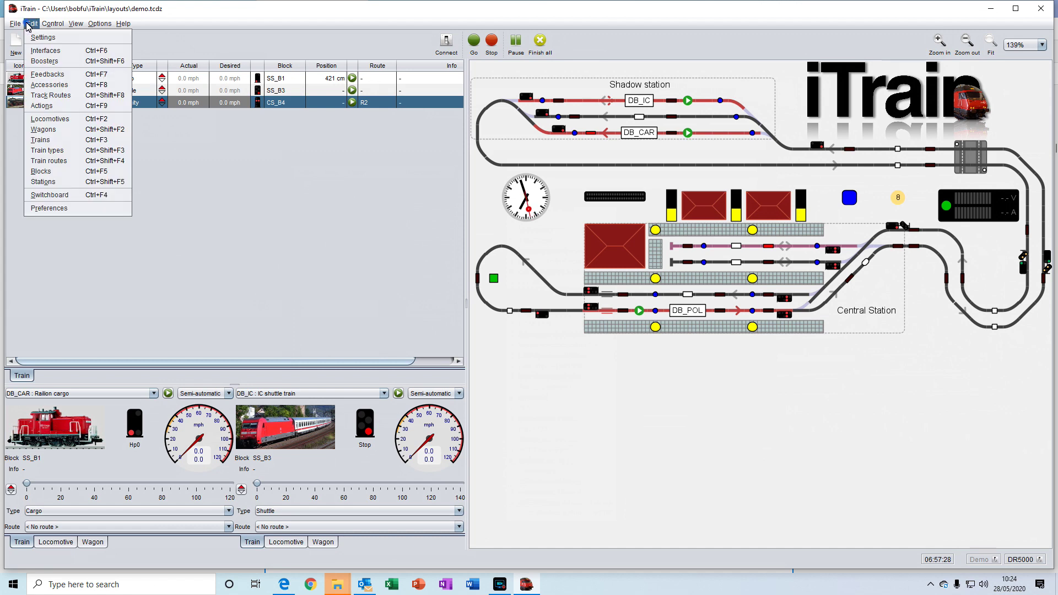
{"action": "left_click", "coordinate": [43, 61]}
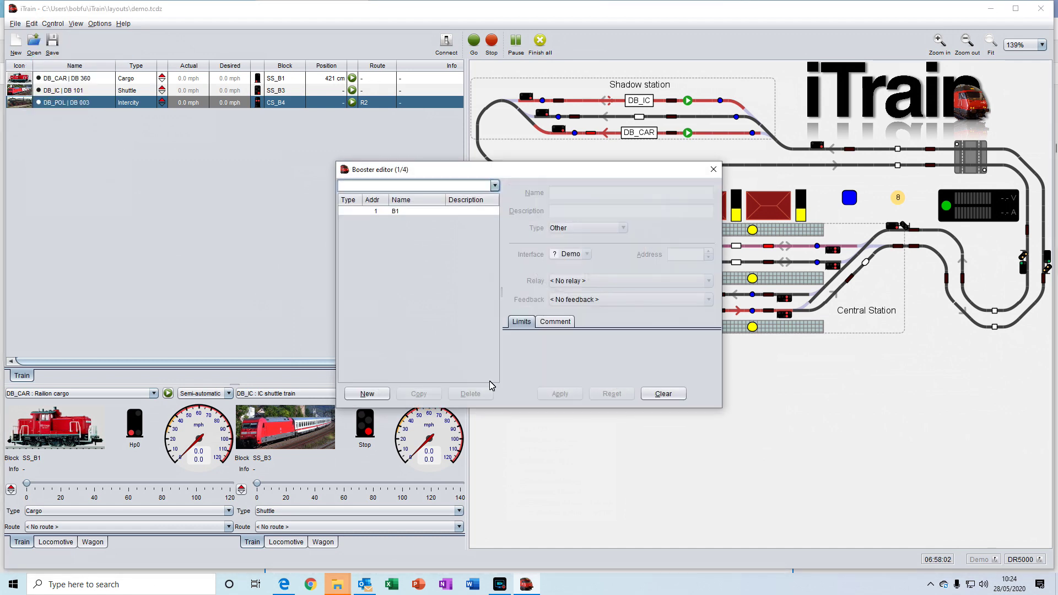
{"action": "left_click", "coordinate": [379, 395]}
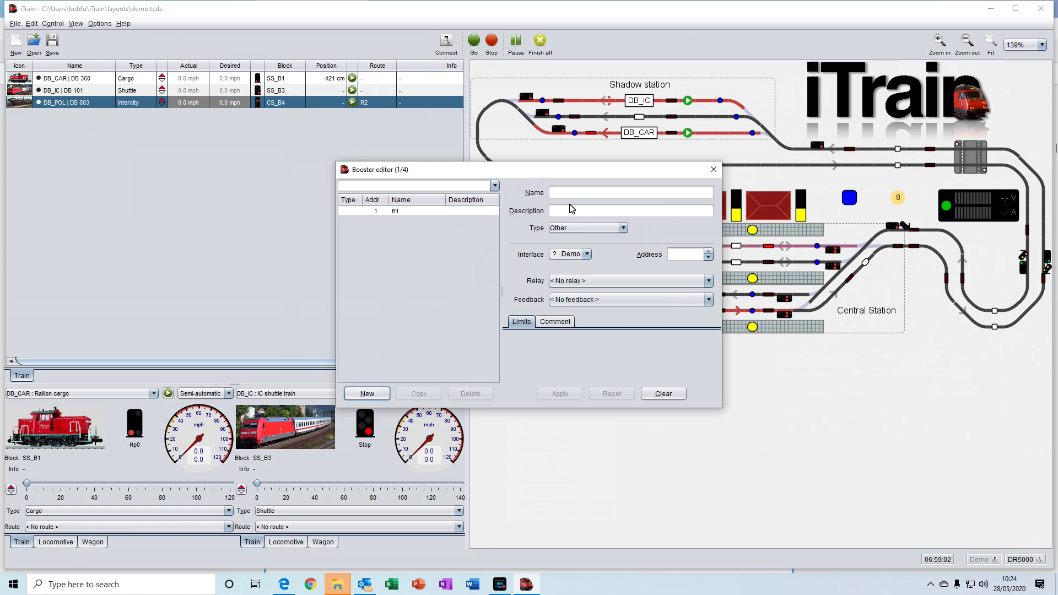
{"action": "left_click", "coordinate": [714, 171]}
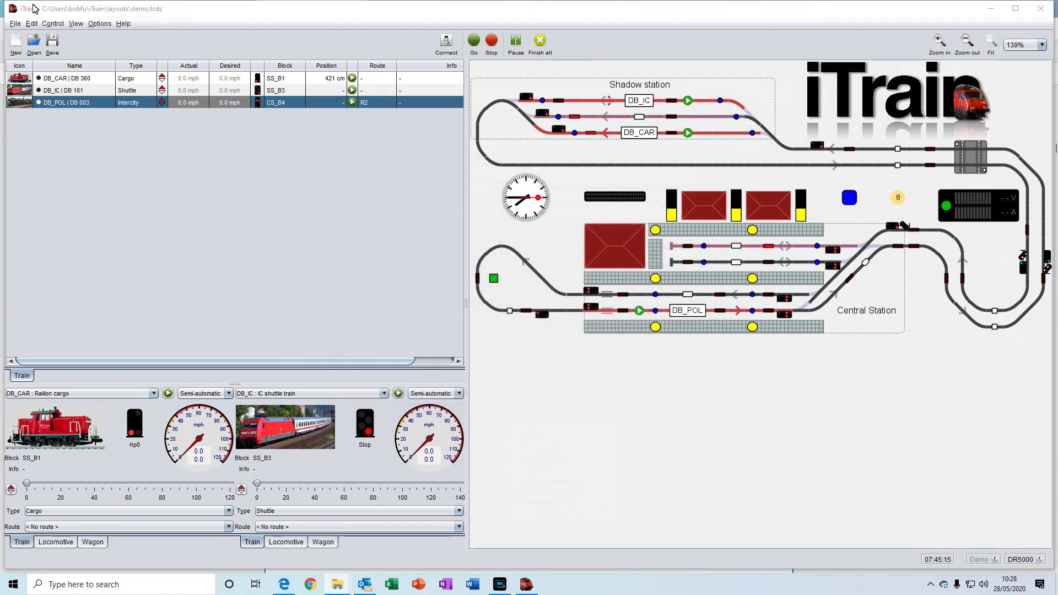
Glance at the Feedback editor, then mark Shadow station feedback SS_FS3 as occupied.
{"action": "left_click", "coordinate": [31, 23]}
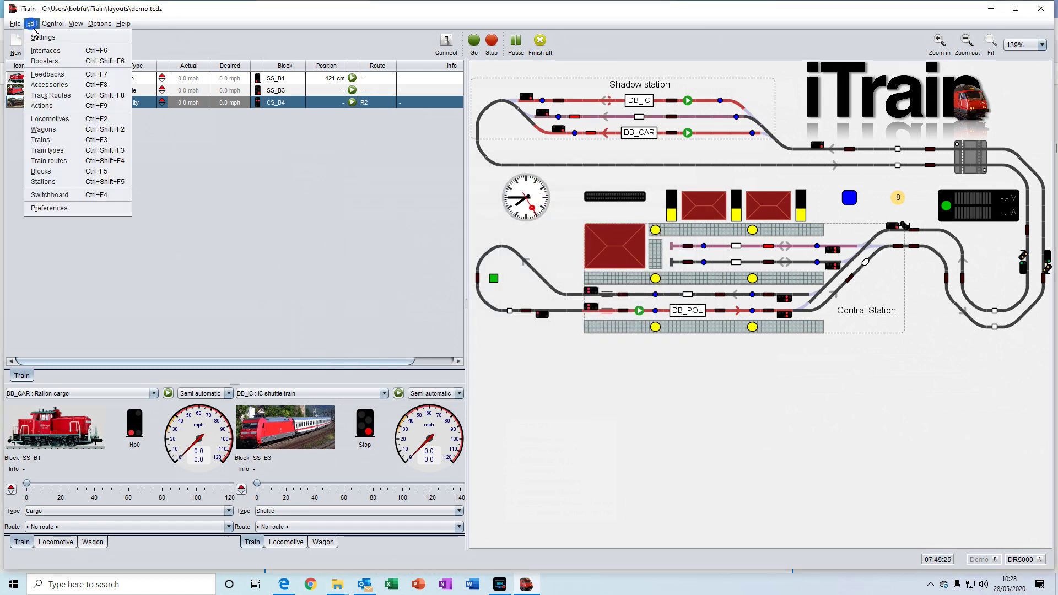
{"action": "left_click", "coordinate": [48, 76]}
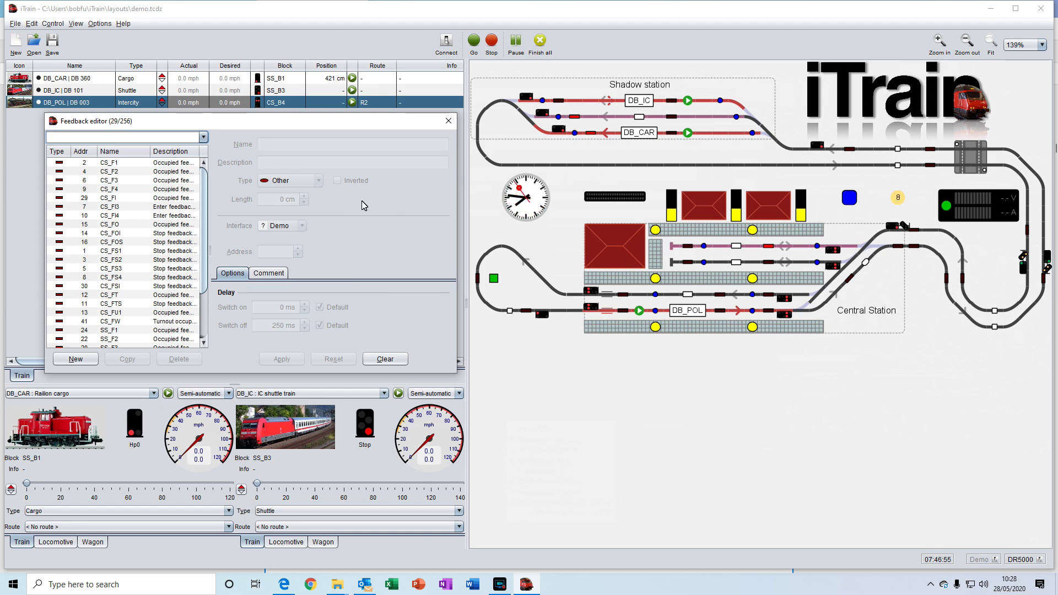
{"action": "left_click", "coordinate": [449, 127]}
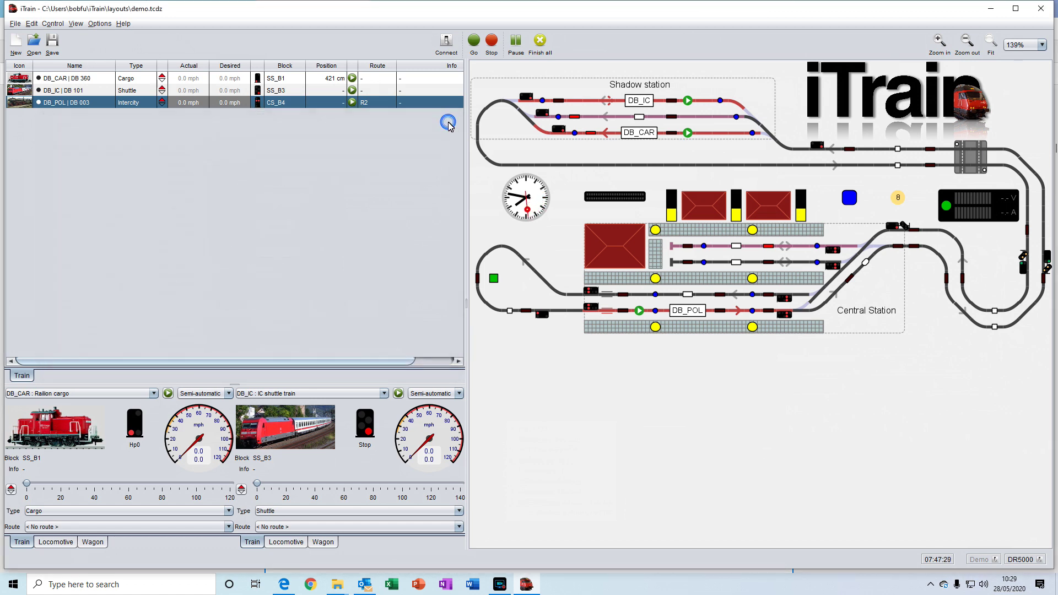
{"action": "left_click", "coordinate": [559, 101]}
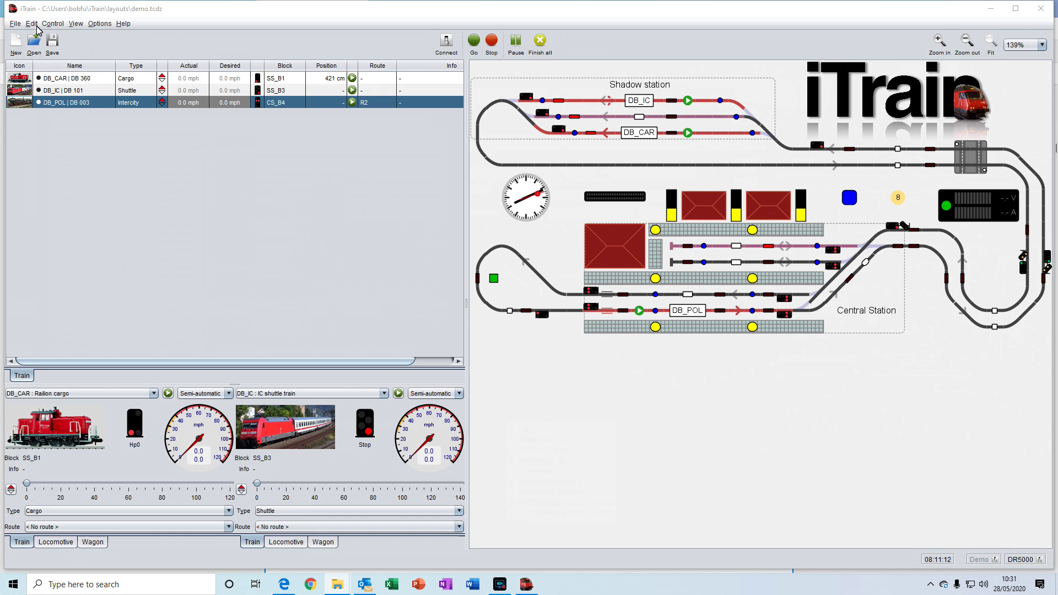
{"action": "left_click", "coordinate": [36, 26]}
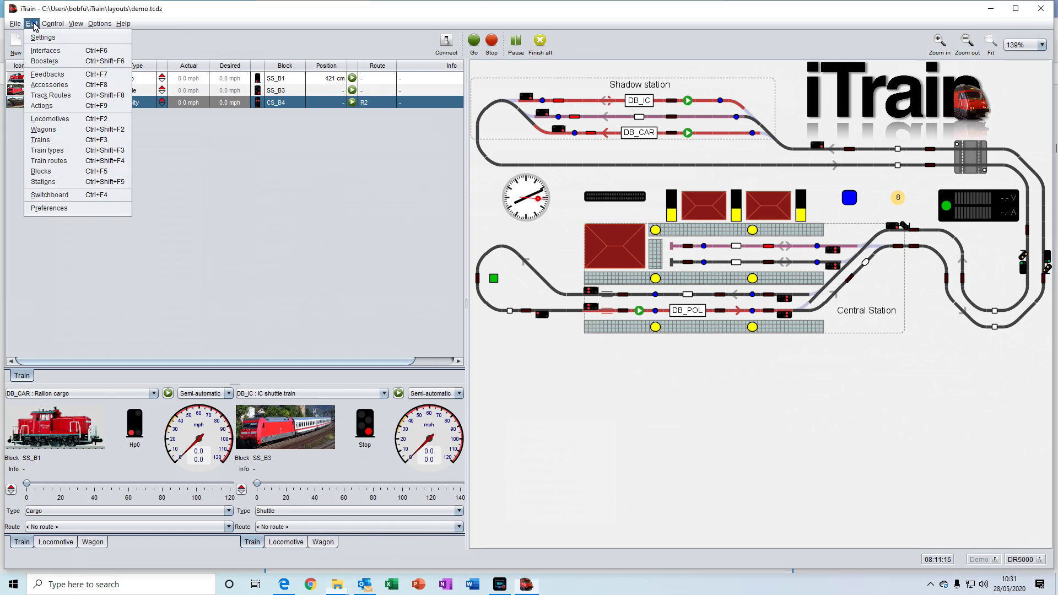
{"action": "left_click", "coordinate": [47, 86]}
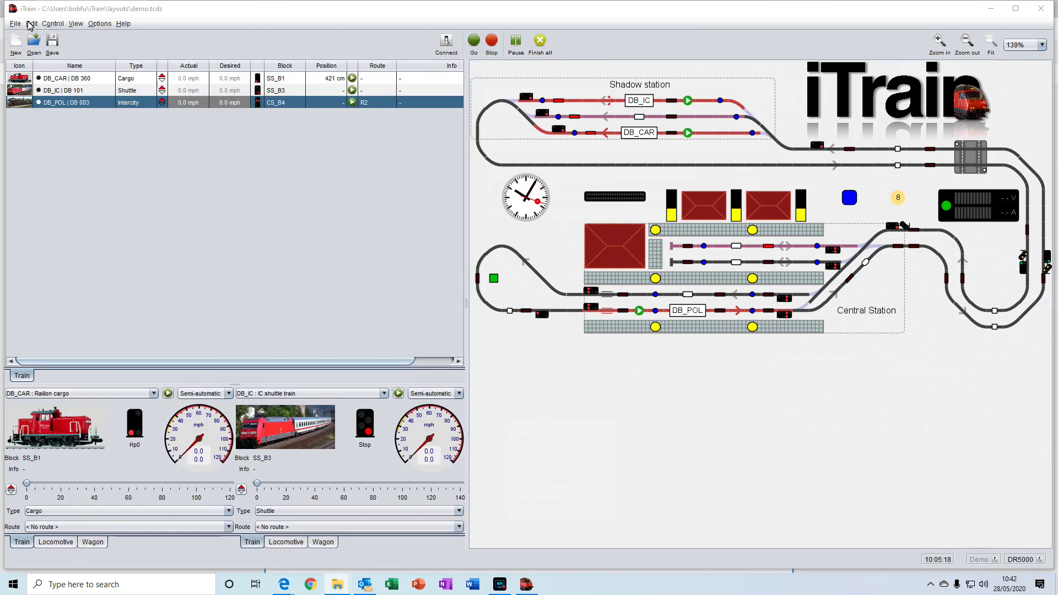
{"action": "left_click", "coordinate": [30, 23]}
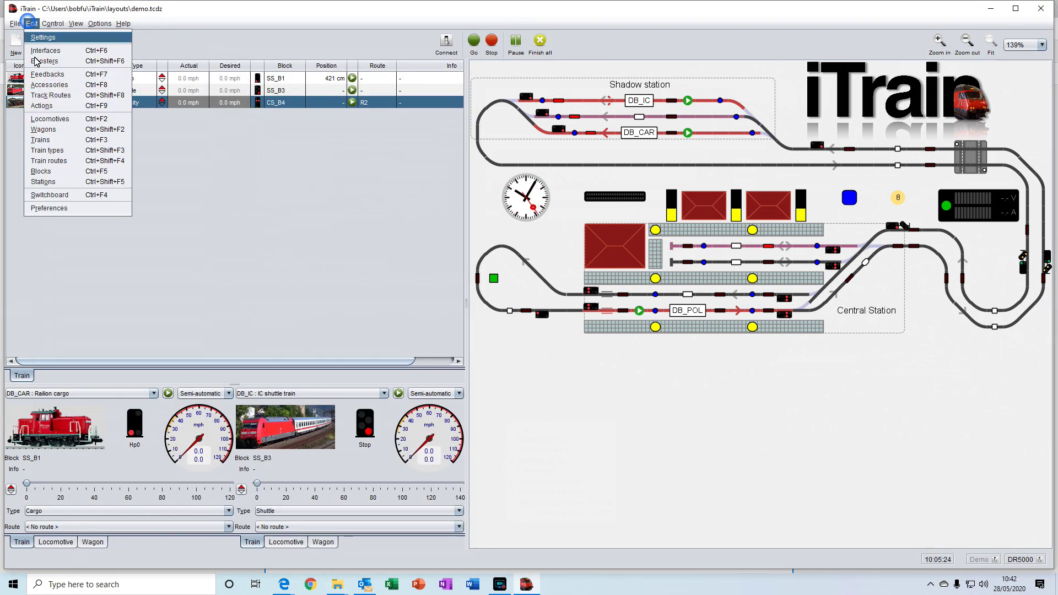
{"action": "left_click", "coordinate": [50, 96]}
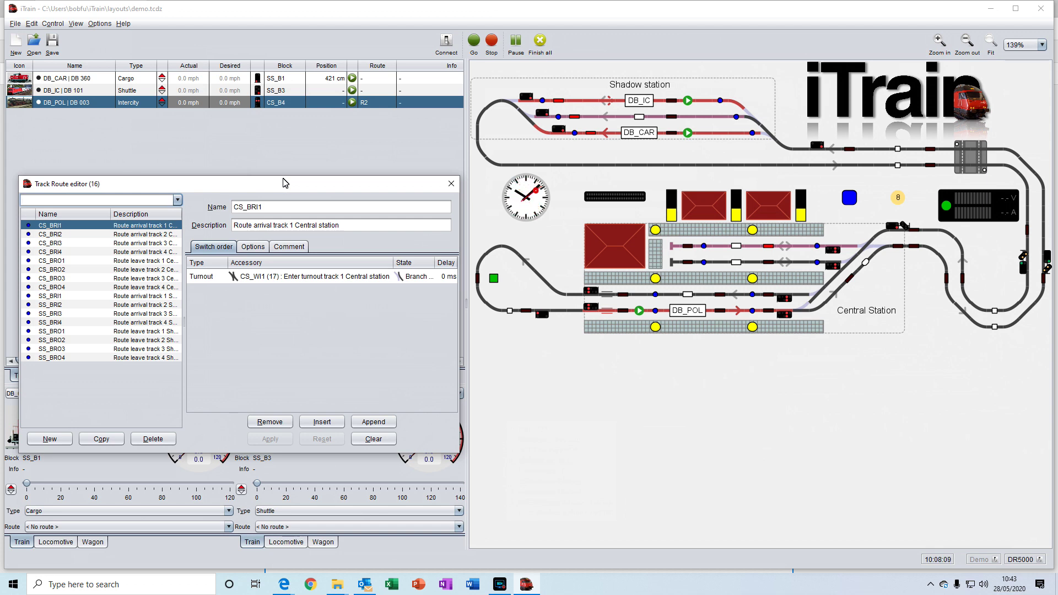
{"action": "left_click", "coordinate": [452, 185]}
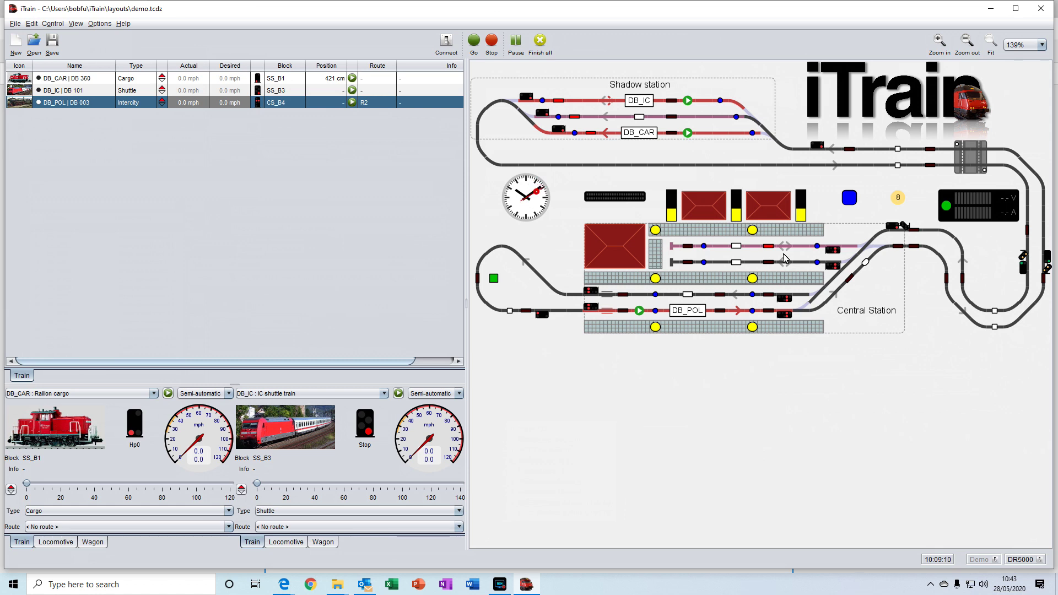
{"action": "left_click", "coordinate": [704, 263]}
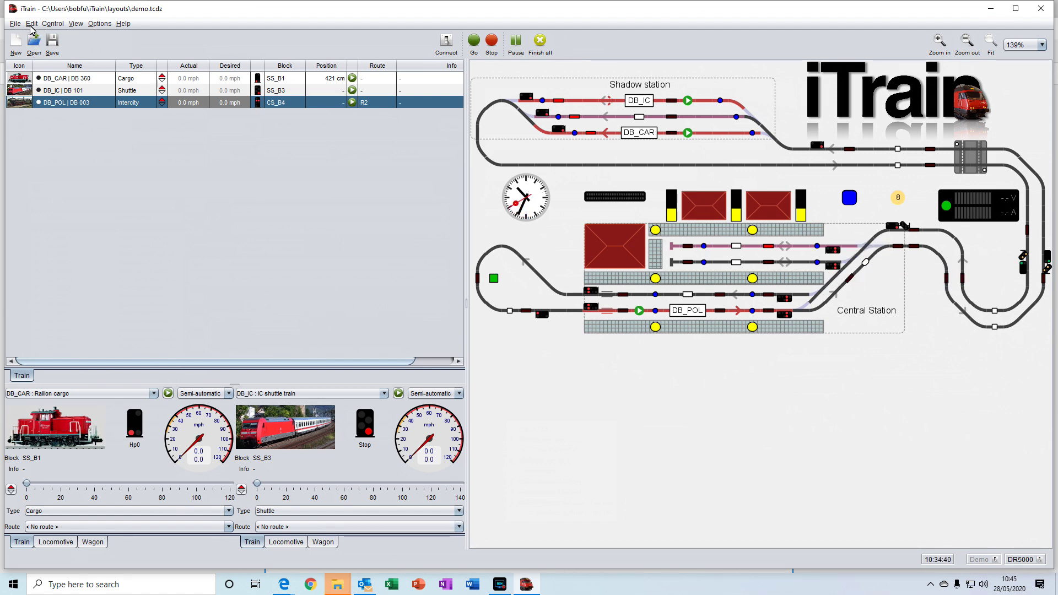
Open the Action editor and view action A2's execution, which lights CS_L1 for 30 s.
{"action": "left_click", "coordinate": [32, 24]}
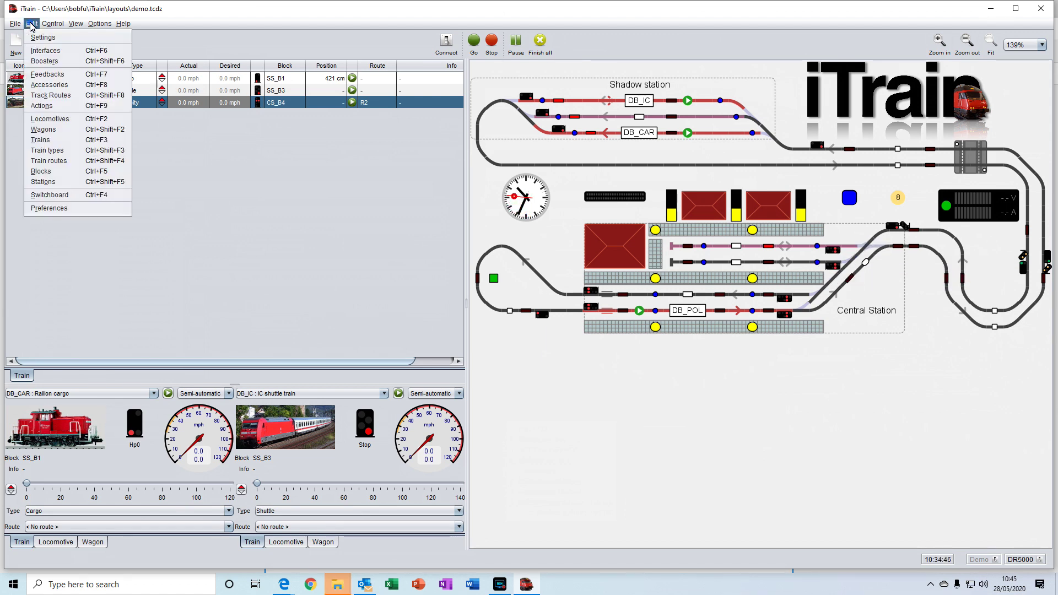
{"action": "left_click", "coordinate": [46, 106]}
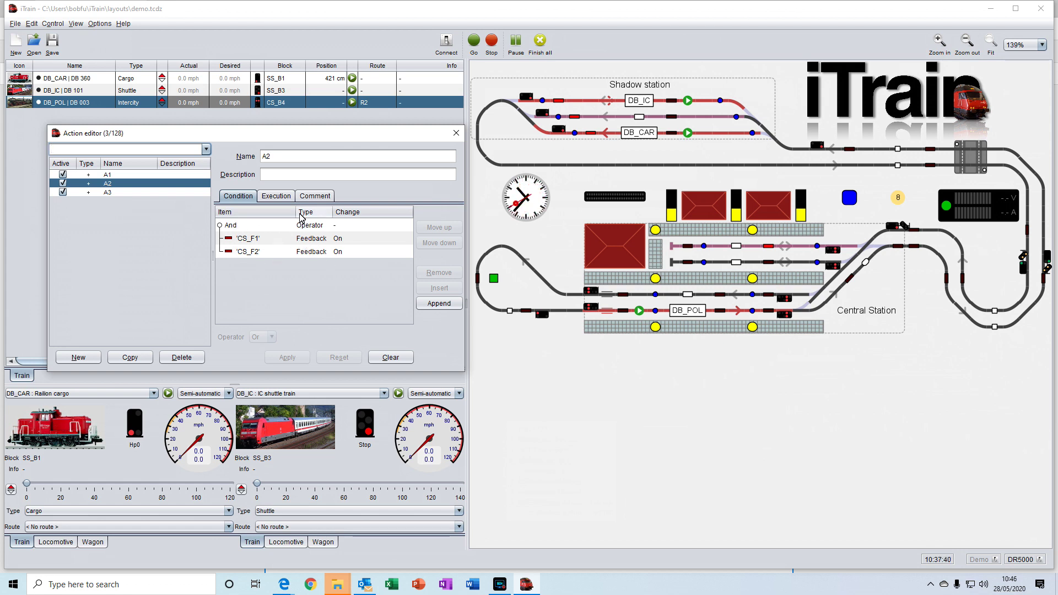
{"action": "left_click", "coordinate": [281, 198]}
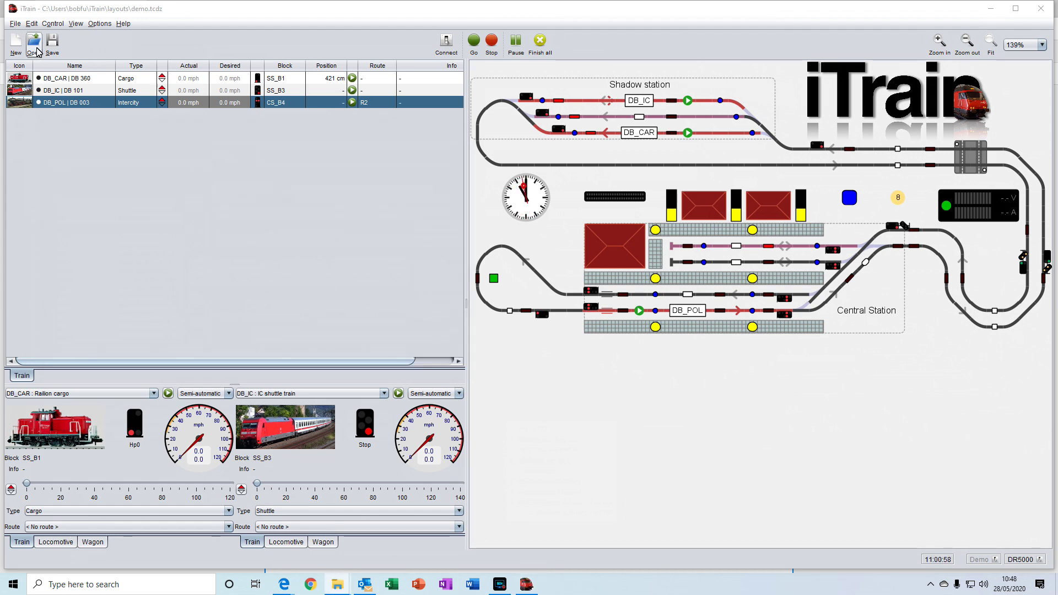
{"action": "left_click", "coordinate": [31, 23]}
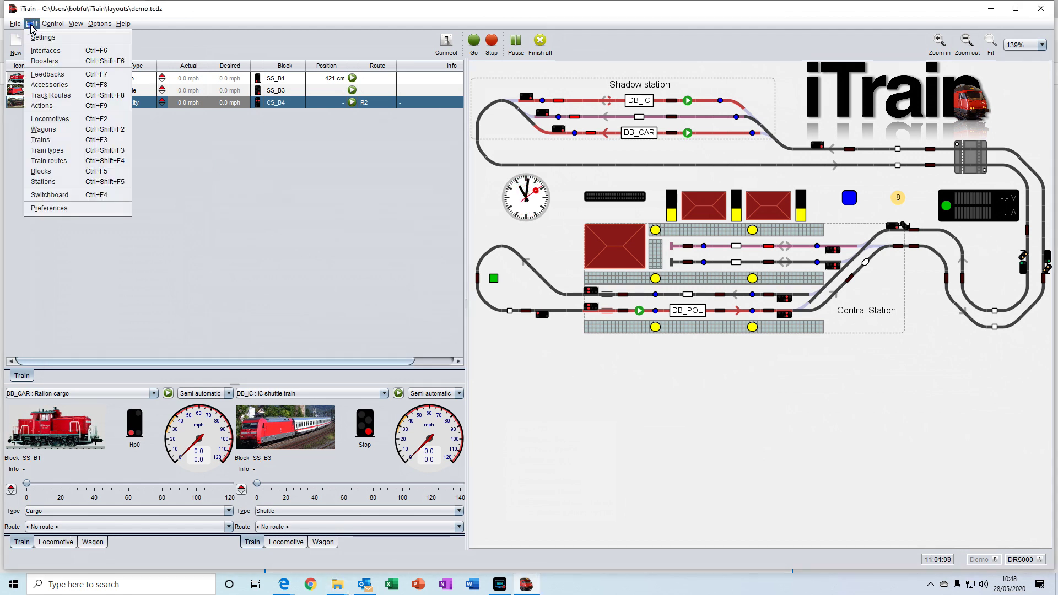
{"action": "left_click", "coordinate": [52, 122]}
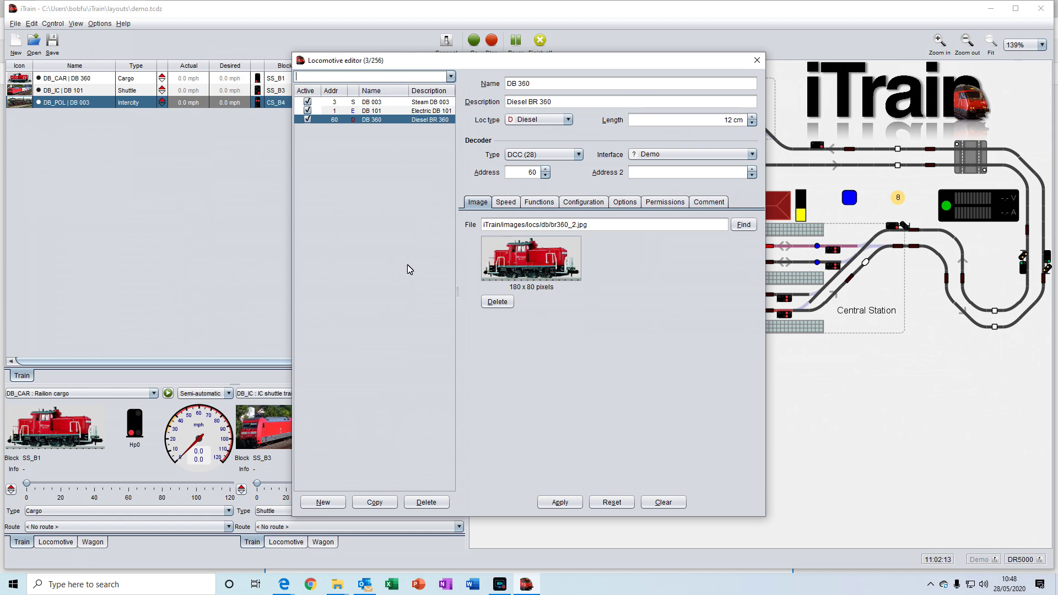
{"action": "left_click", "coordinate": [757, 61]}
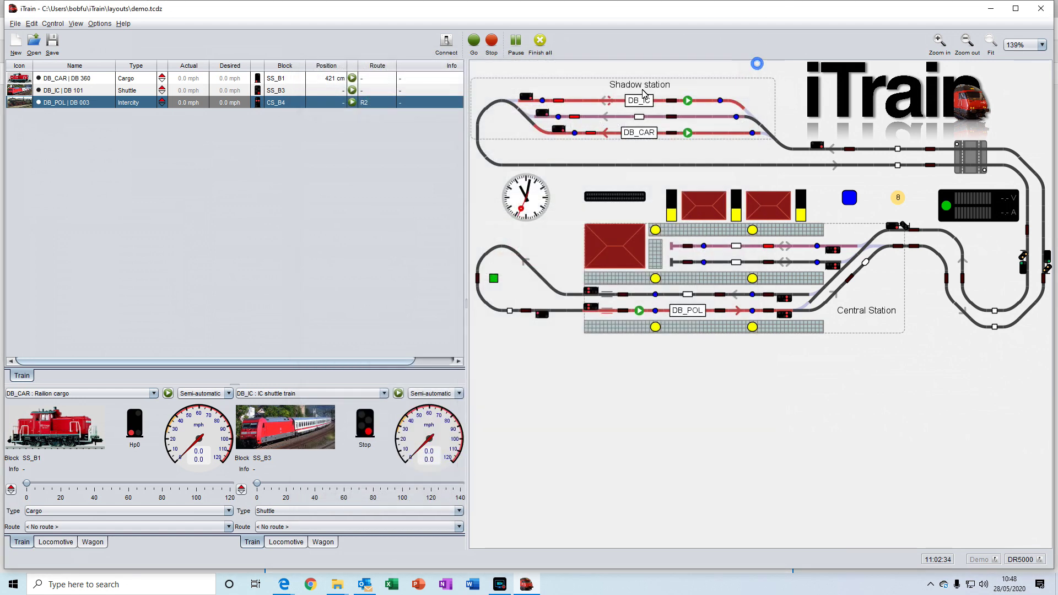
{"action": "left_click", "coordinate": [31, 25]}
{"action": "left_click", "coordinate": [55, 132]}
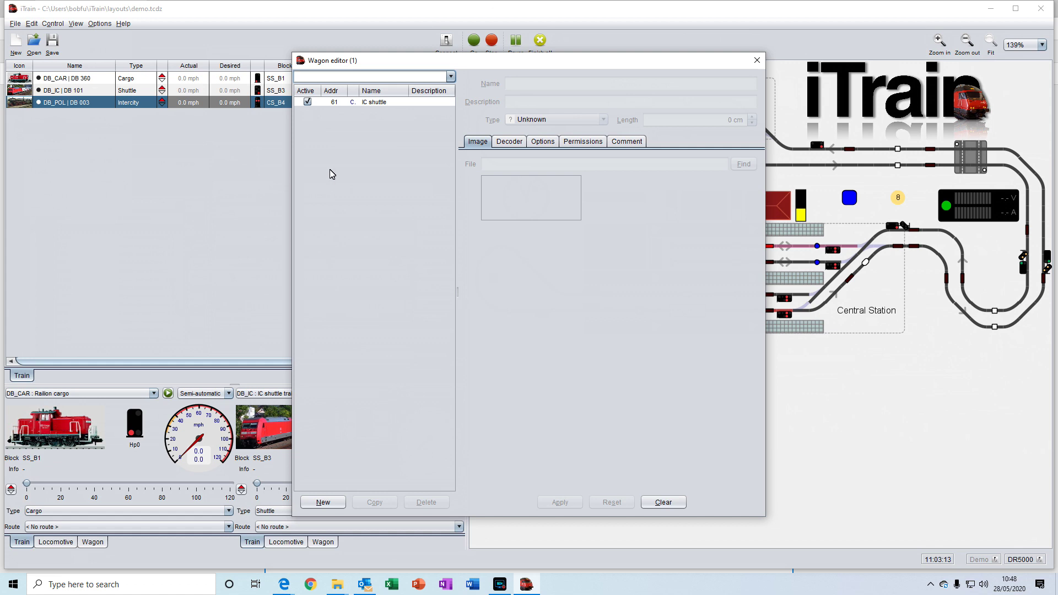
{"action": "left_click", "coordinate": [353, 103]}
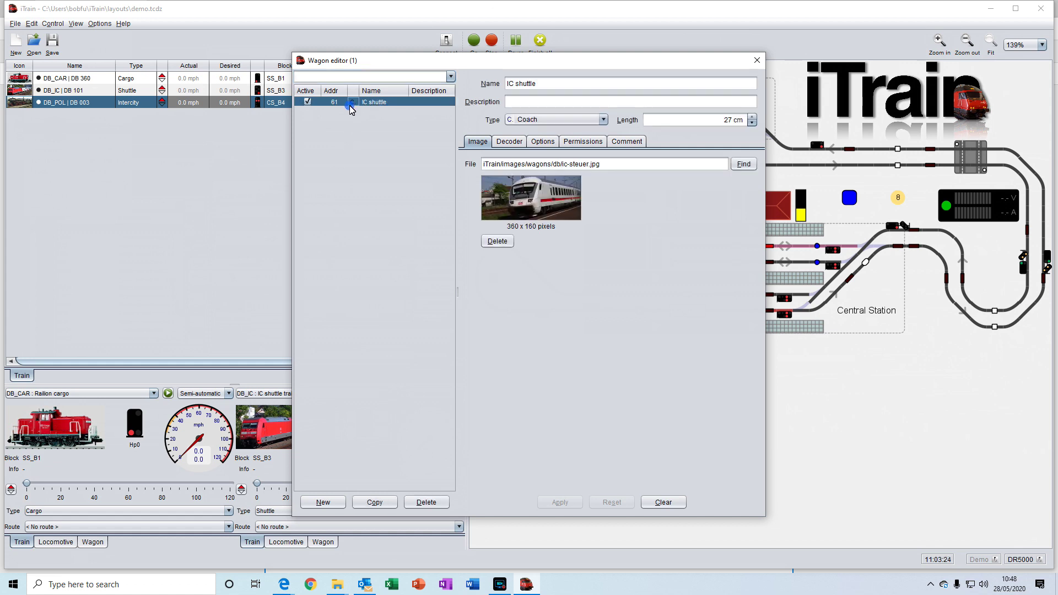
{"action": "left_click", "coordinate": [757, 60]}
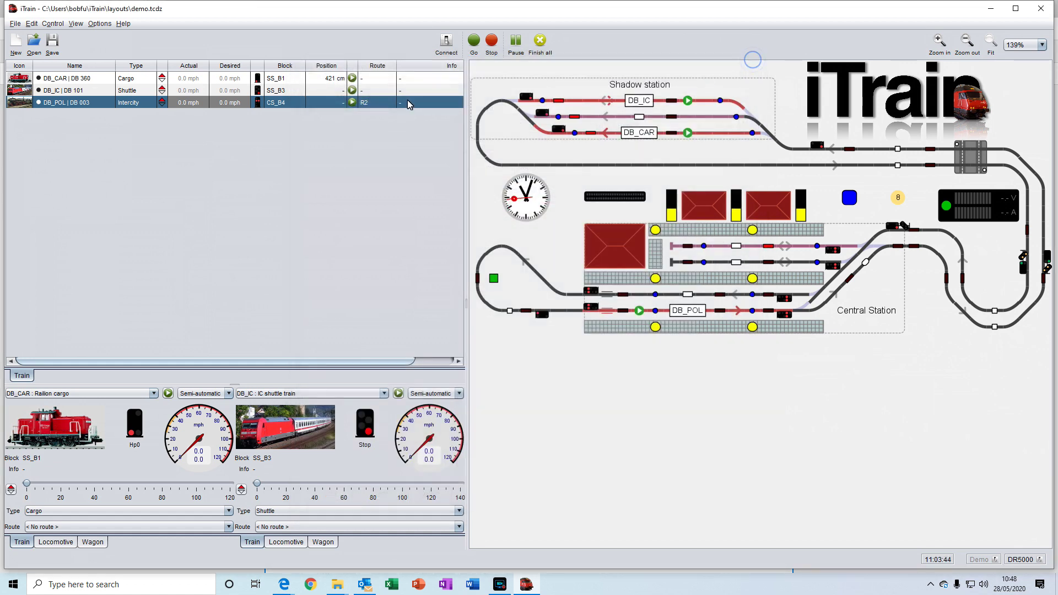
{"action": "left_click", "coordinate": [32, 23]}
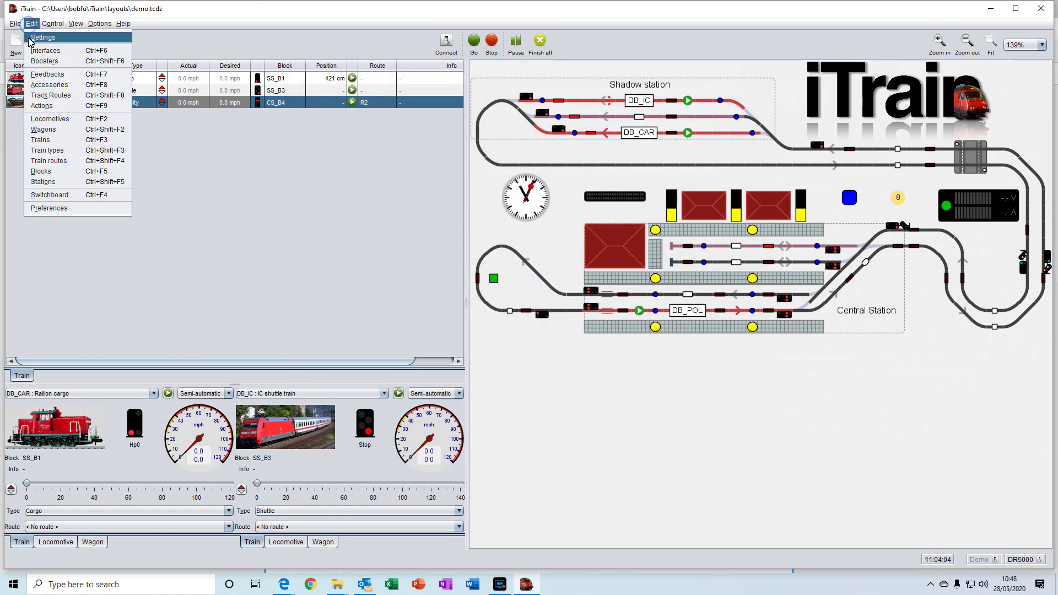
{"action": "left_click", "coordinate": [46, 141]}
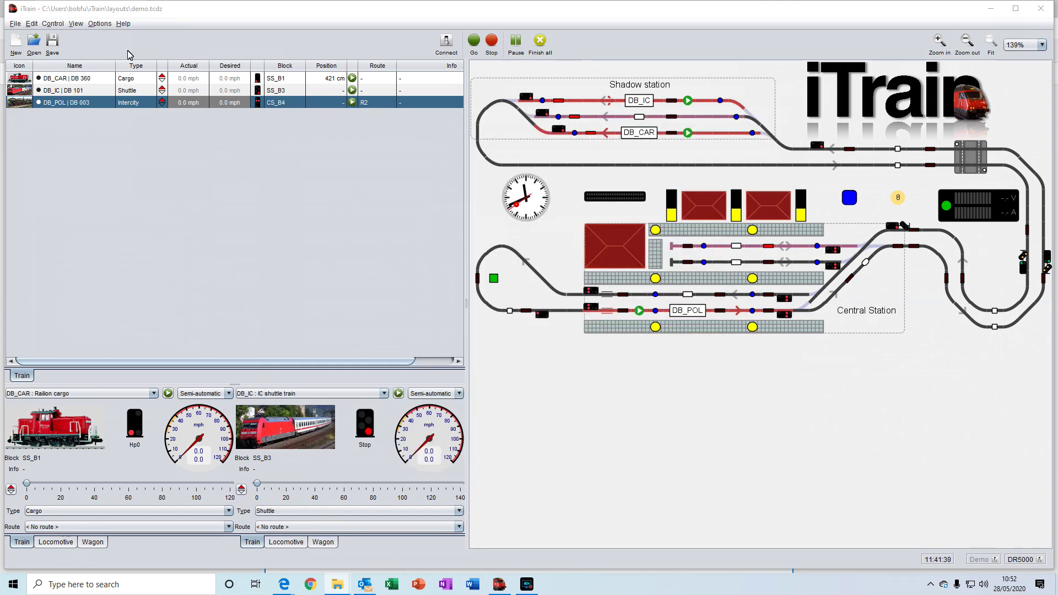
{"action": "left_click", "coordinate": [32, 24]}
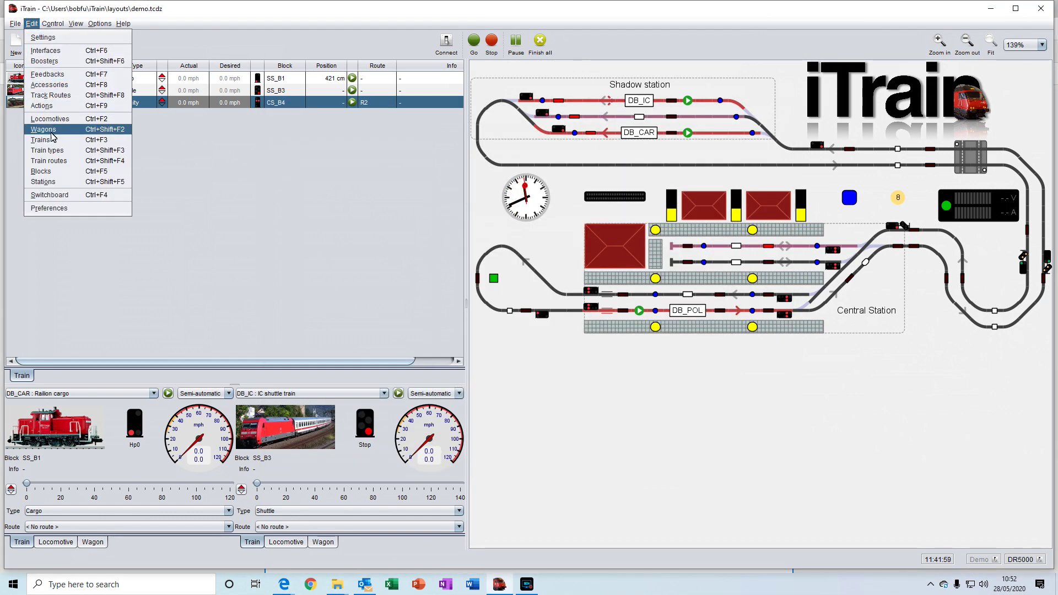
{"action": "left_click", "coordinate": [52, 150]}
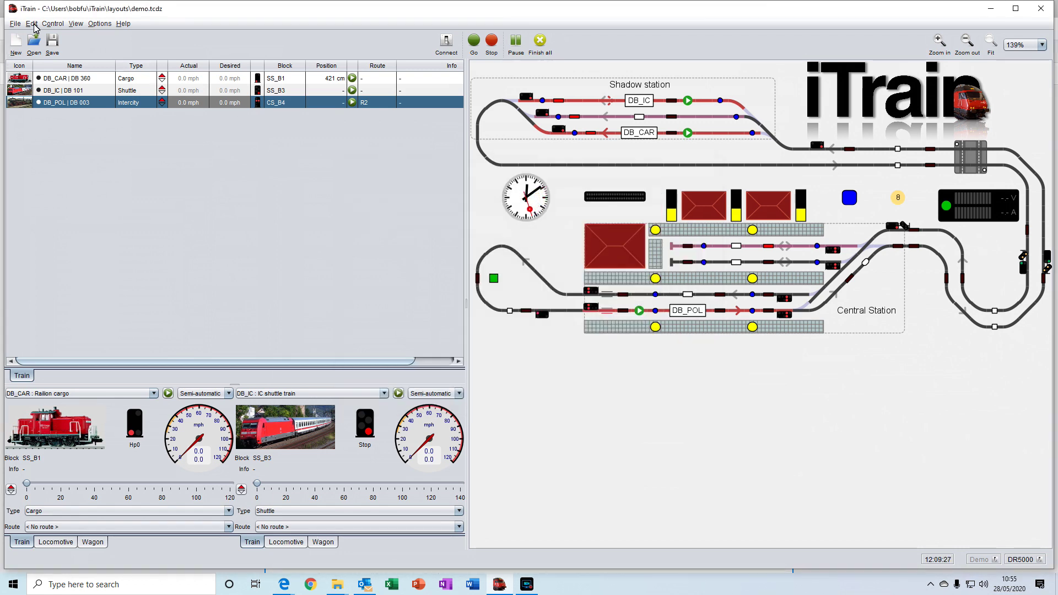
Open Edit > Train routes to list routes R1 and R2 with R1's shuttle items.
{"action": "left_click", "coordinate": [33, 25]}
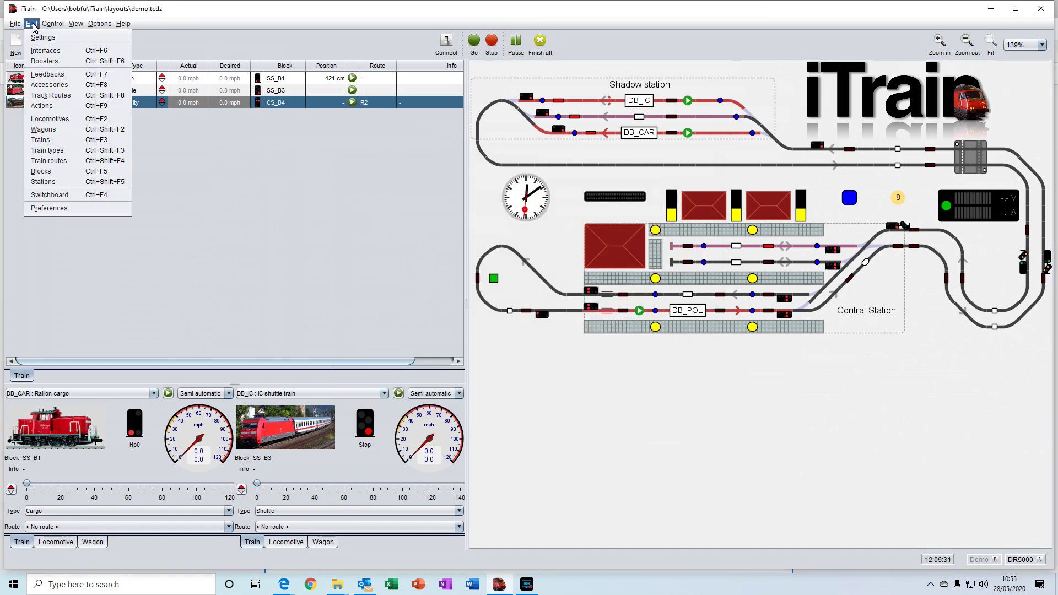
{"action": "left_click", "coordinate": [60, 161]}
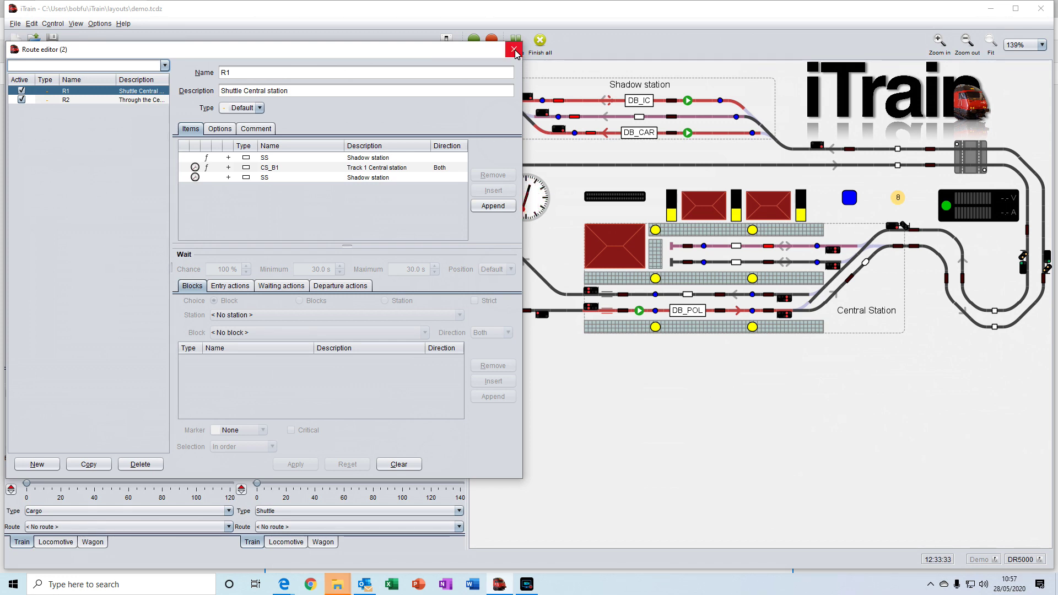
Close the Route editor and start DB_CAR running automatically toward block CS_B3.
{"action": "left_click", "coordinate": [514, 50]}
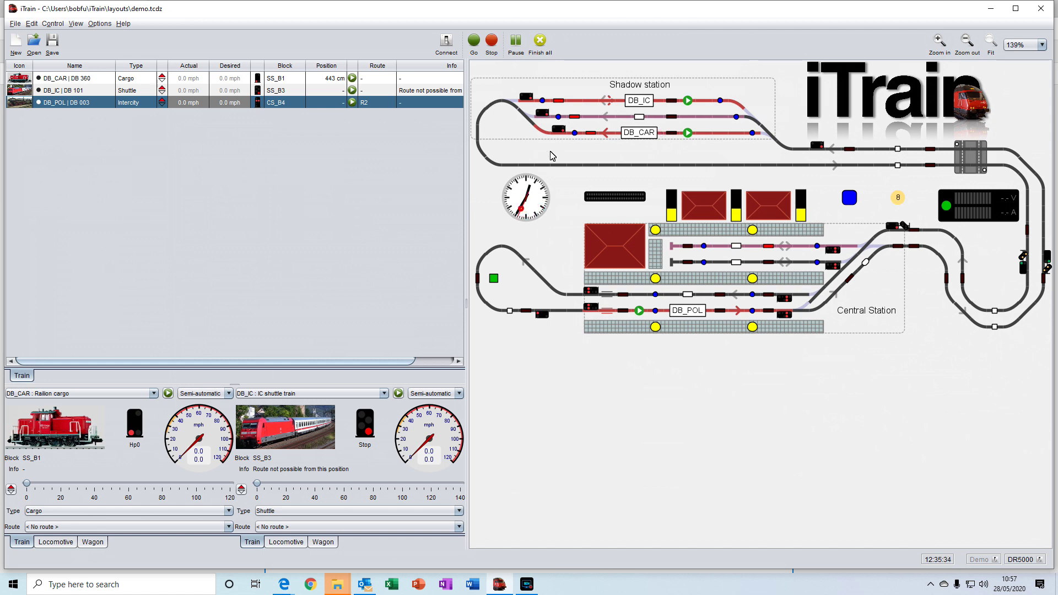
{"action": "left_click", "coordinate": [687, 133]}
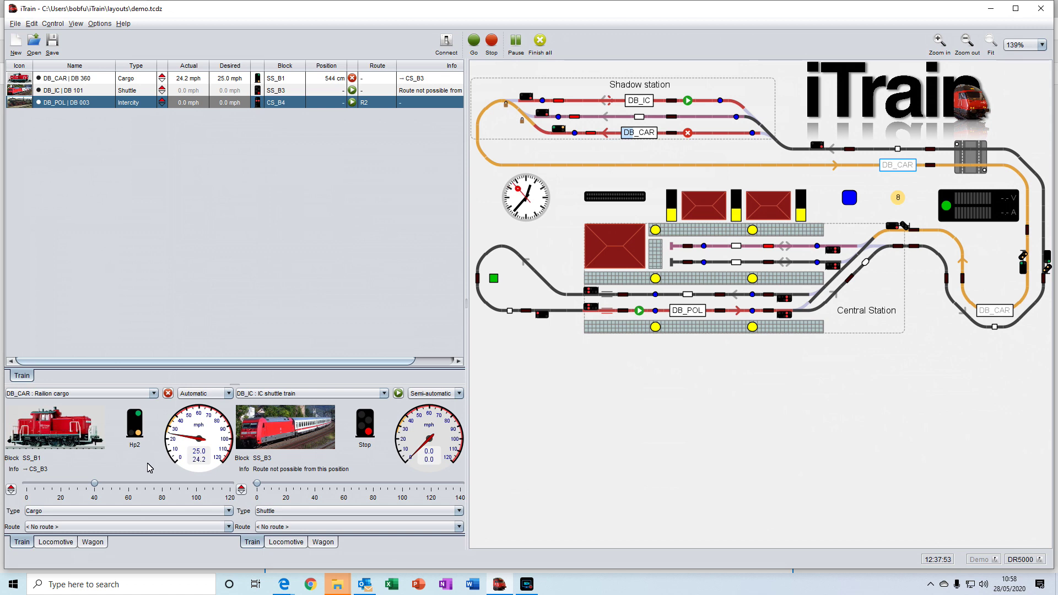
{"action": "left_click", "coordinate": [31, 23]}
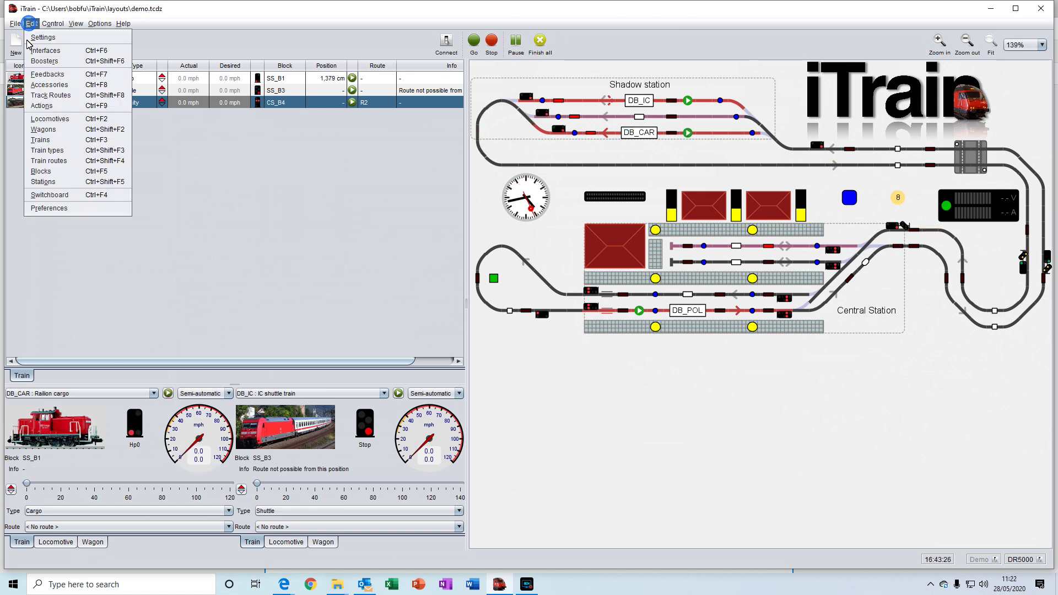
{"action": "left_click", "coordinate": [46, 173]}
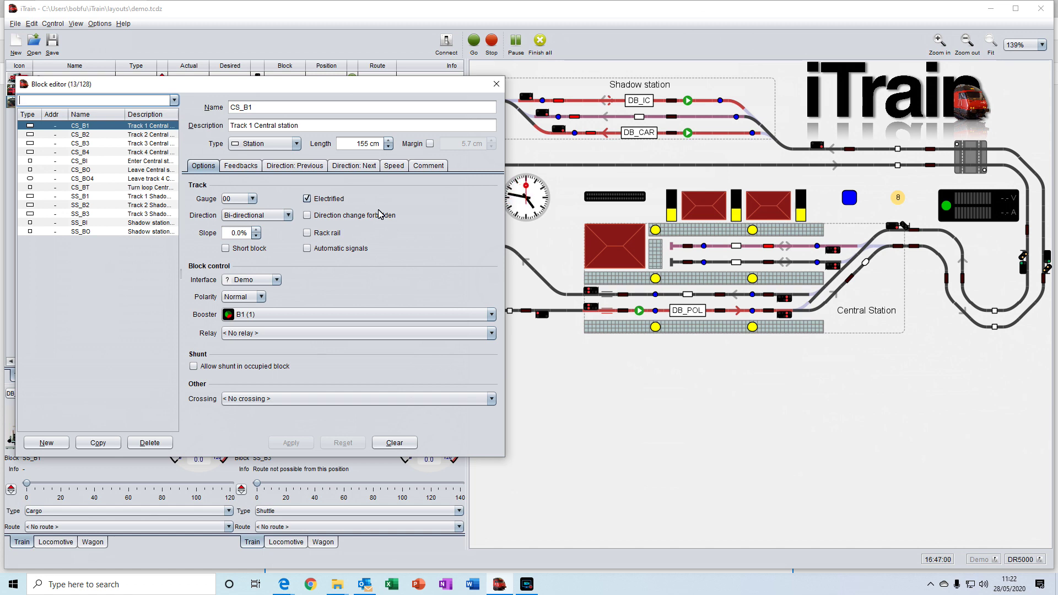
{"action": "left_click", "coordinate": [500, 85]}
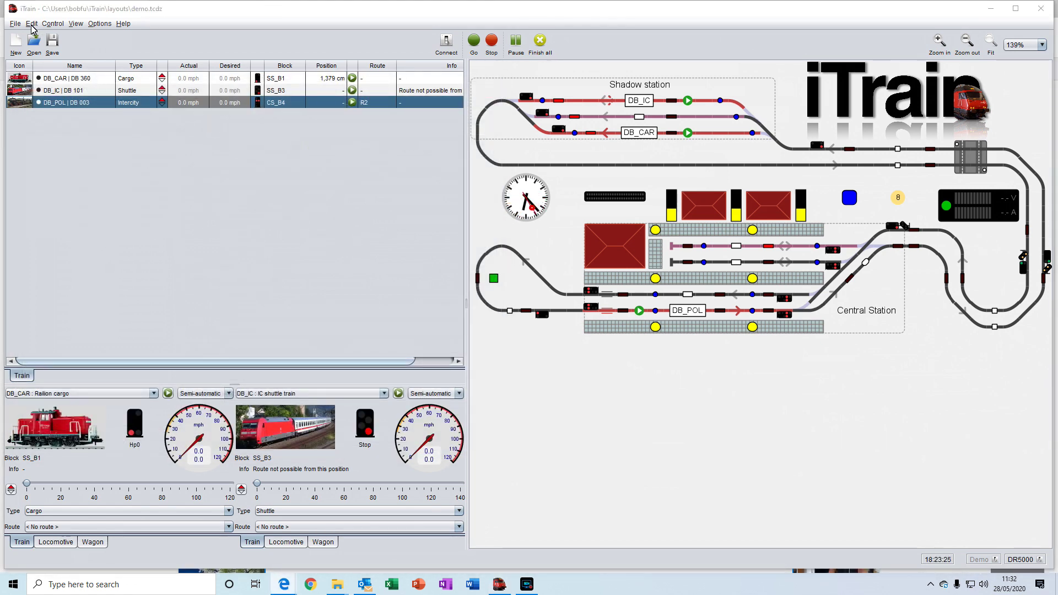
{"action": "left_click", "coordinate": [31, 24]}
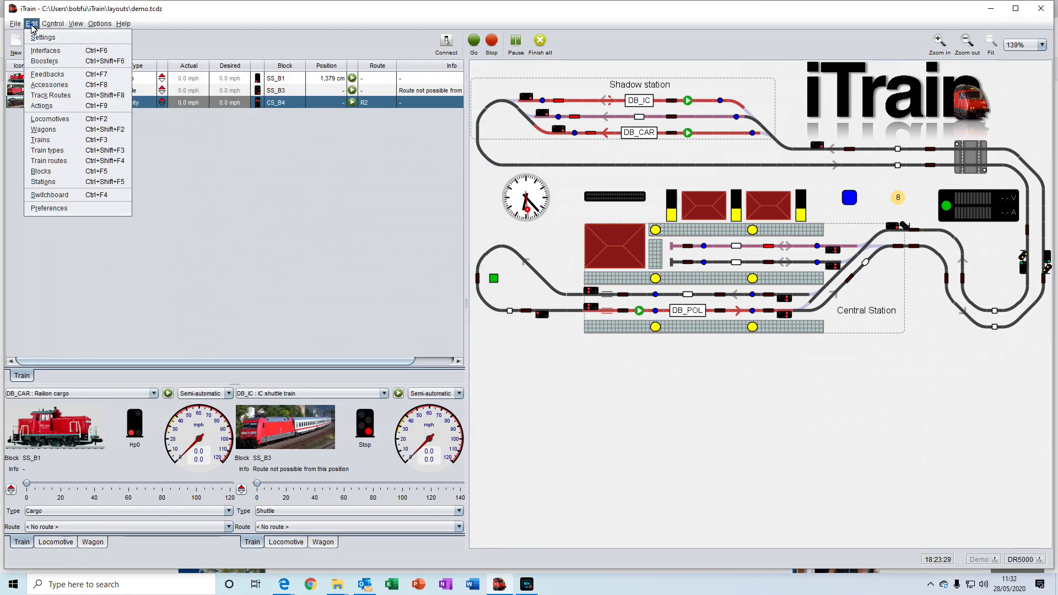
{"action": "left_click", "coordinate": [48, 182]}
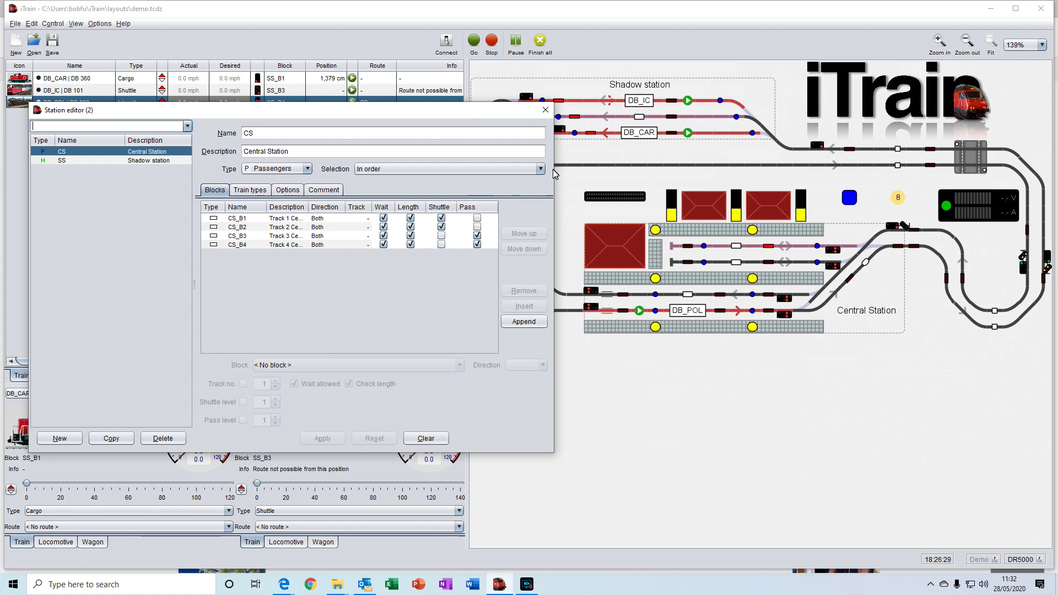
{"action": "left_click", "coordinate": [545, 109]}
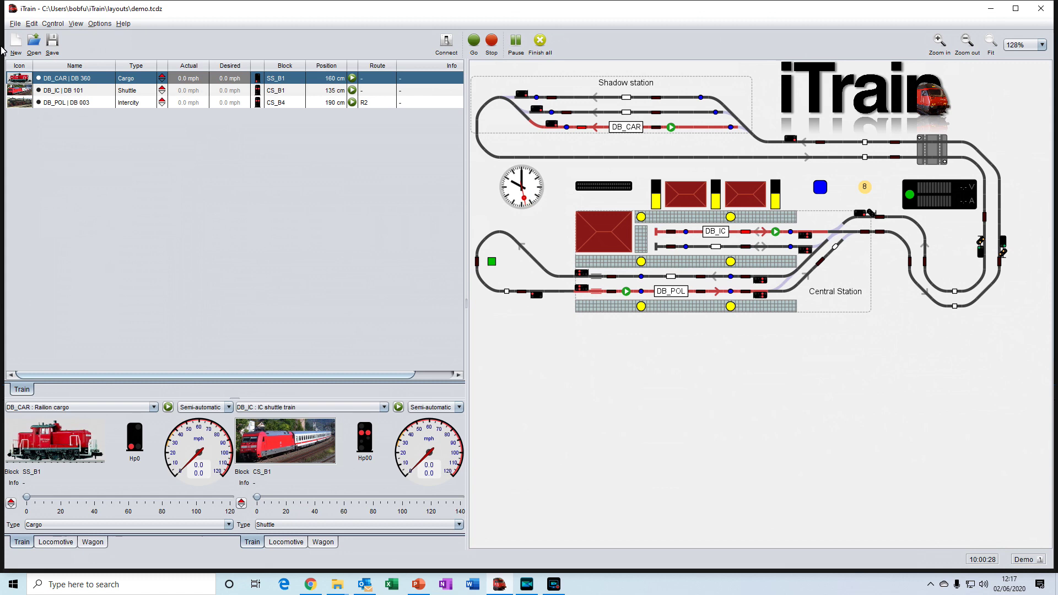
{"action": "left_click", "coordinate": [31, 23]}
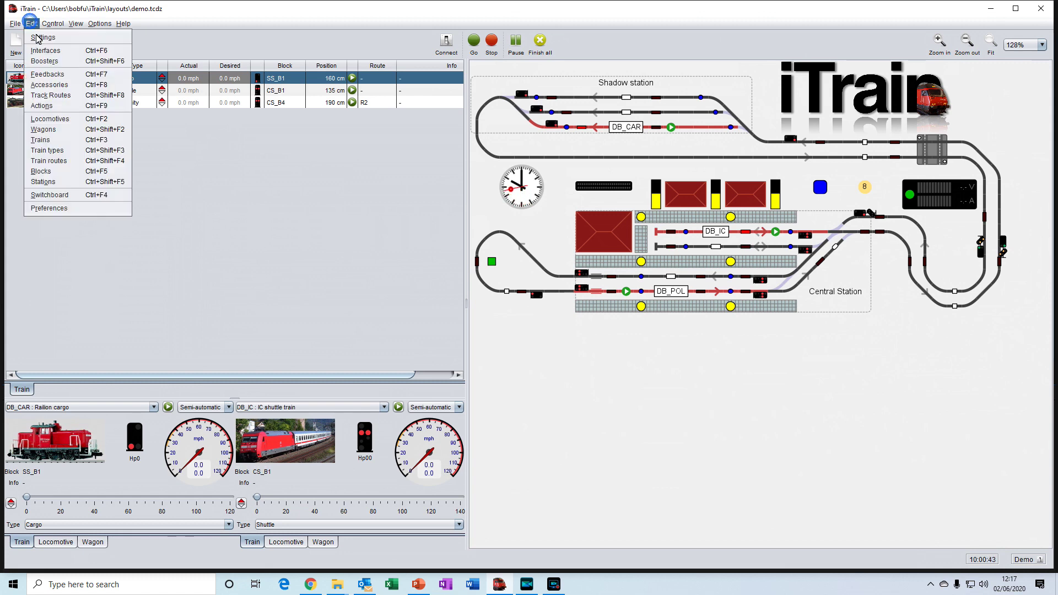
{"action": "left_click", "coordinate": [62, 197]}
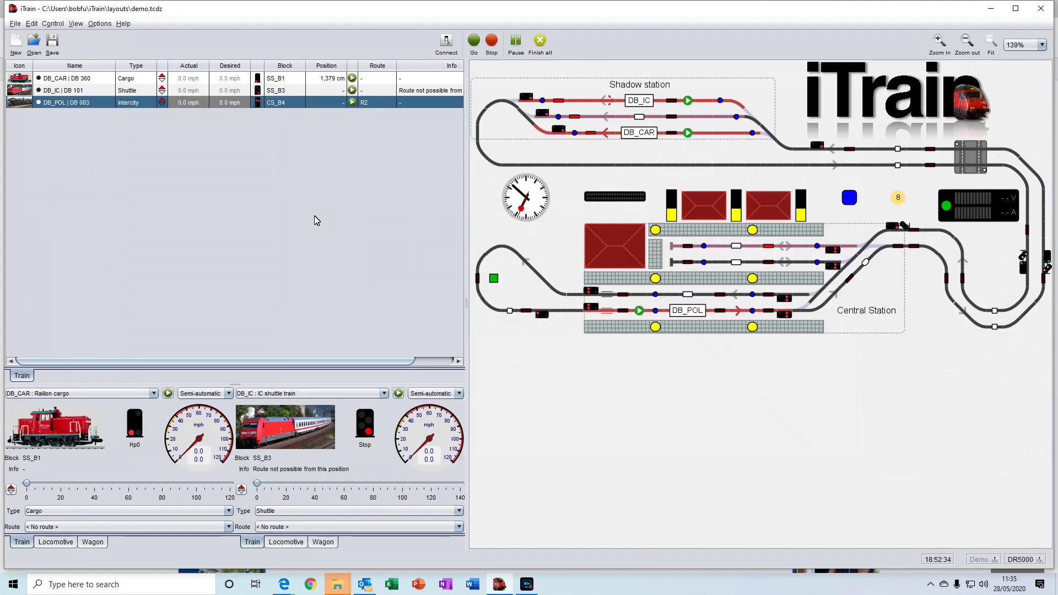
Browse the Control menu, then the View menu's Decoder Programming submenu.
{"action": "left_click", "coordinate": [53, 24]}
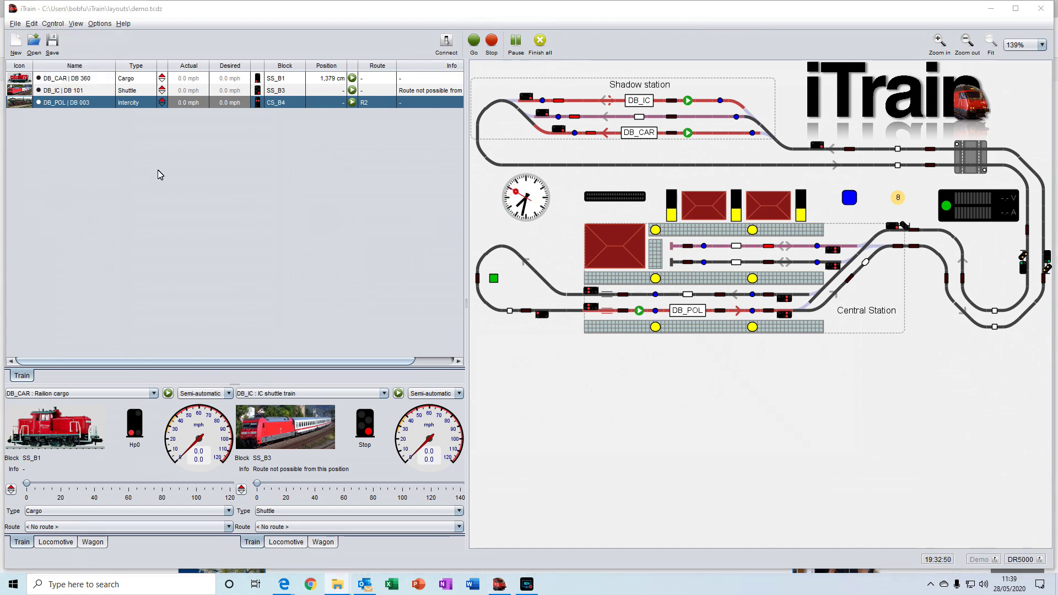
{"action": "left_click", "coordinate": [76, 23]}
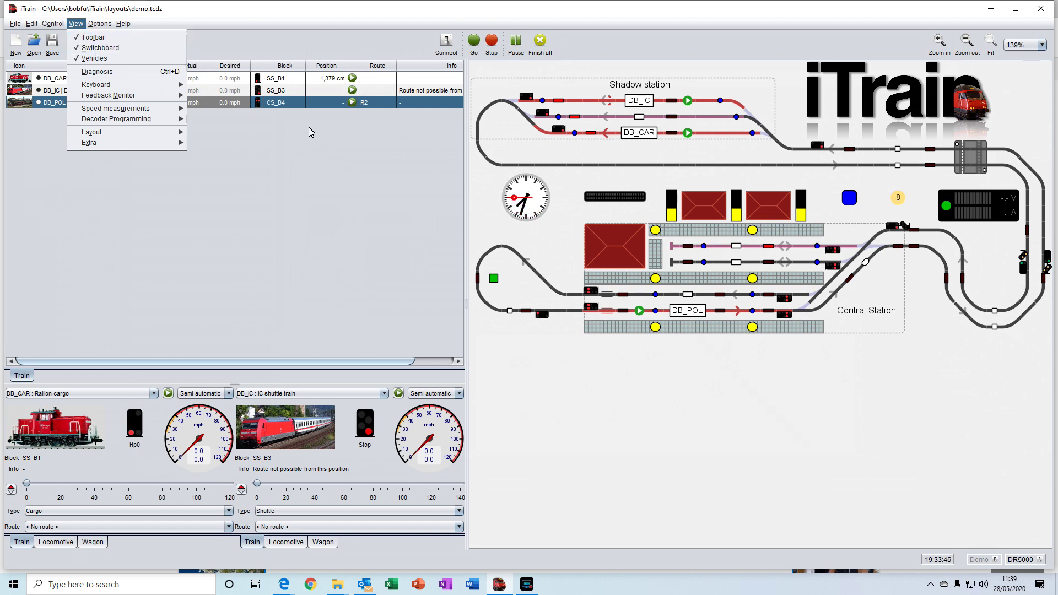
{"action": "mouse_move", "coordinate": [110, 119]}
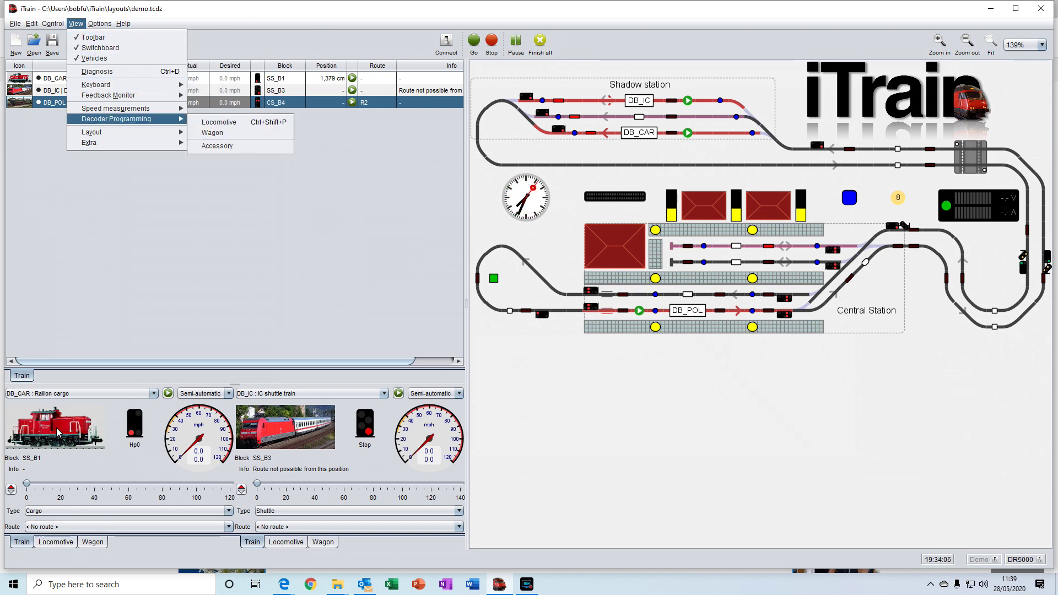
Open View > Diagnosis and start a layout check, which finds 0 problems.
{"action": "left_click", "coordinate": [98, 72]}
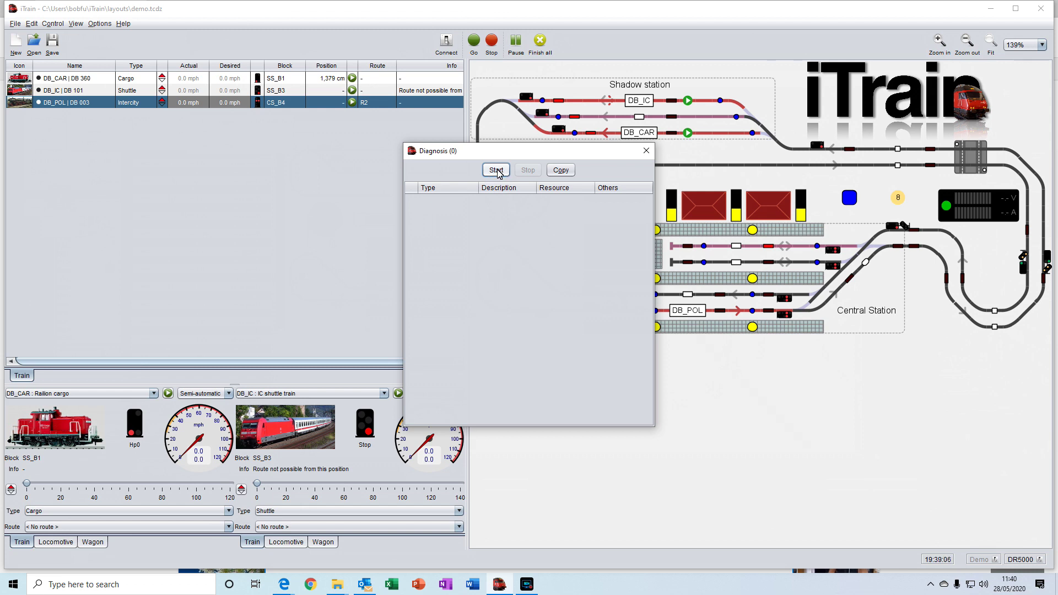
{"action": "left_click", "coordinate": [497, 171]}
Close the Diagnosis window and open the Keyboard Demo monitor.
{"action": "left_click", "coordinate": [648, 156]}
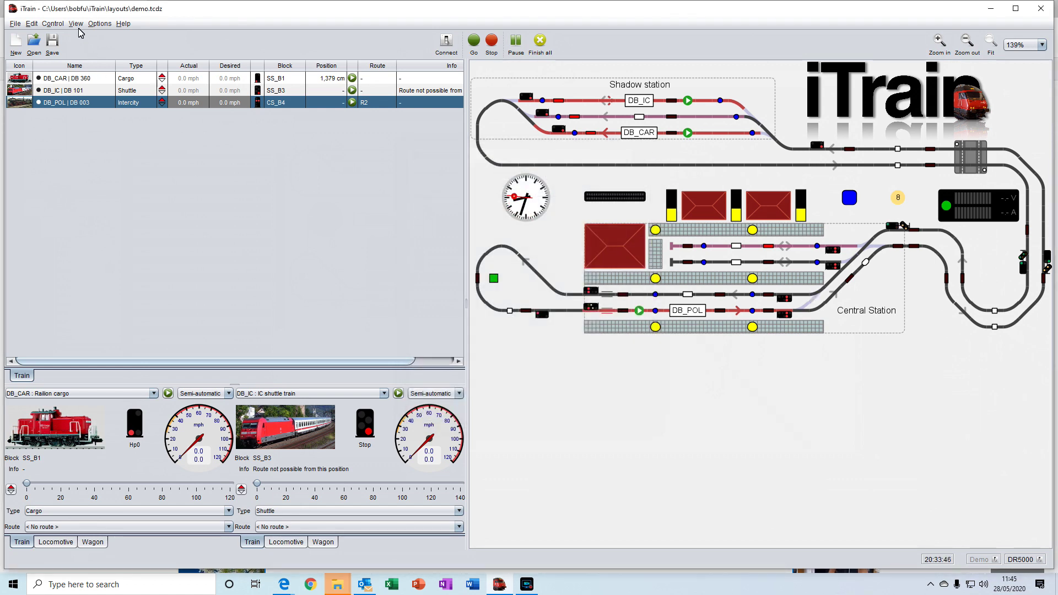
{"action": "left_click", "coordinate": [77, 25]}
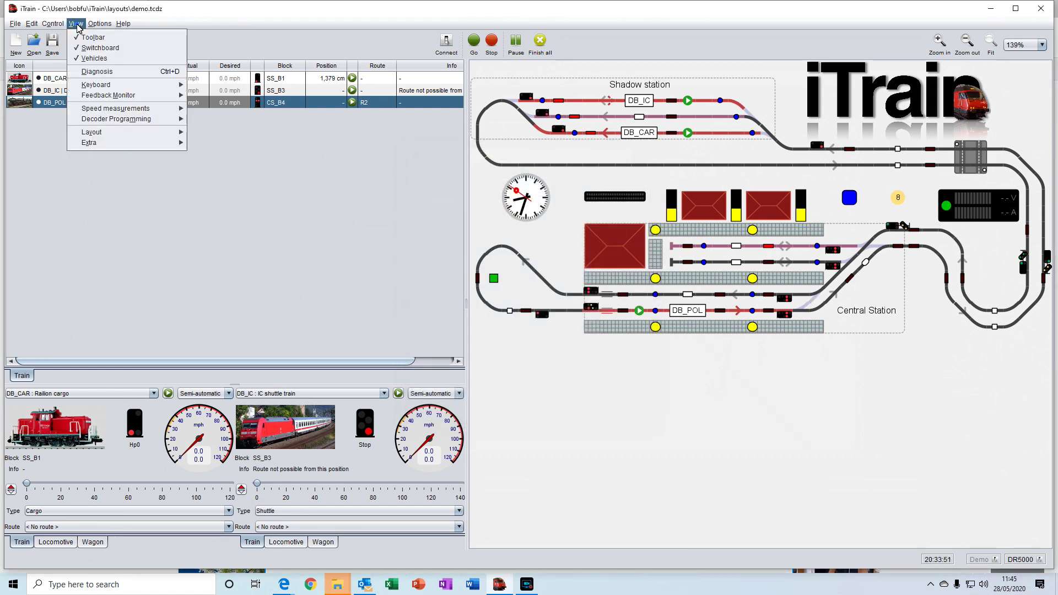
{"action": "mouse_move", "coordinate": [98, 87]}
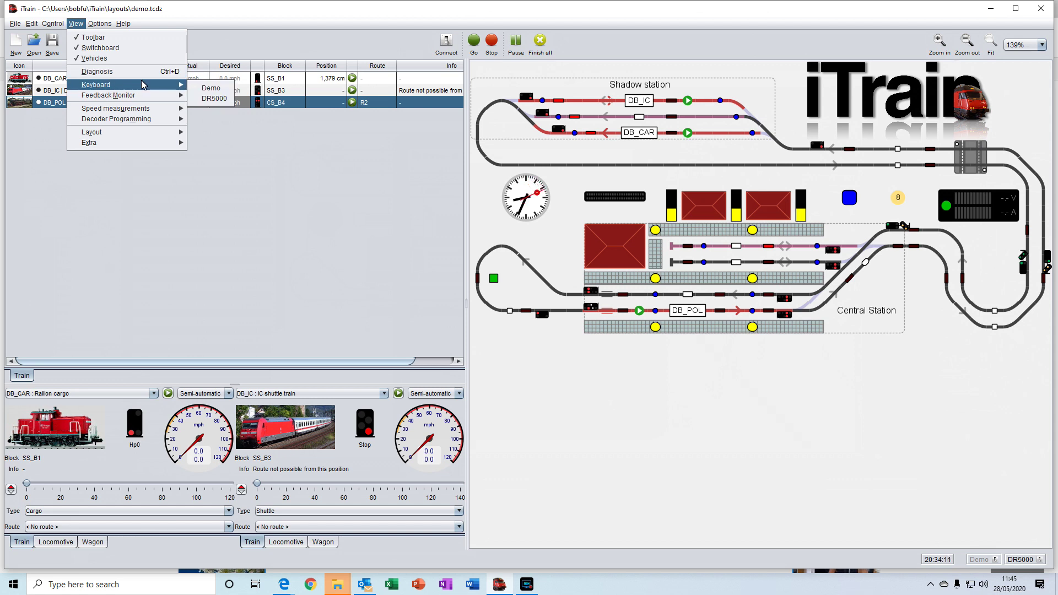
{"action": "left_click", "coordinate": [211, 89]}
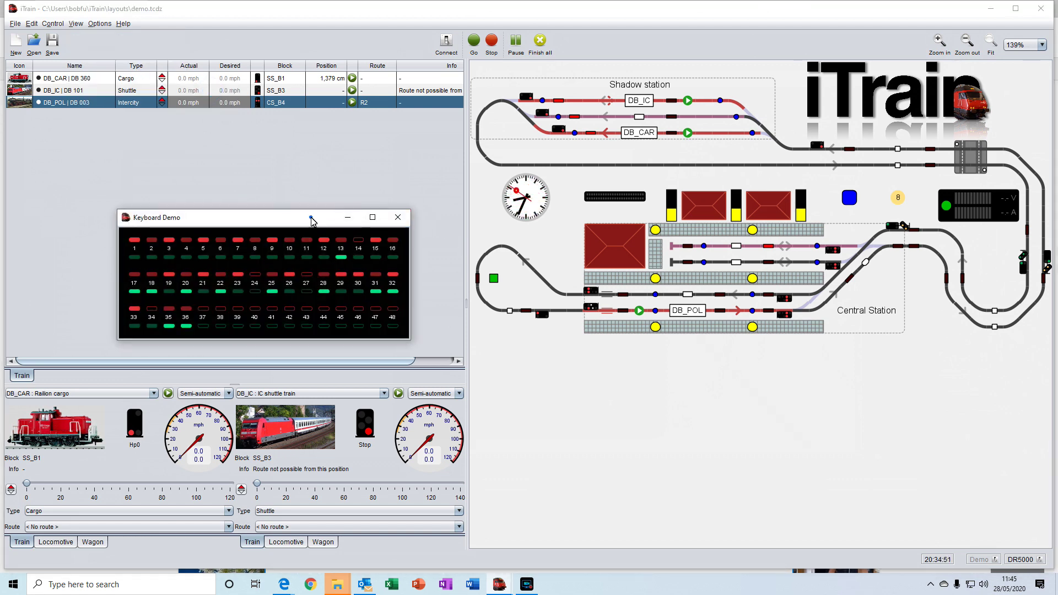
Move the Keyboard Demo window, switch accessory 1 to green, then close it.
{"action": "left_click_drag", "start_coordinate": [311, 221], "coordinate": [372, 169]}
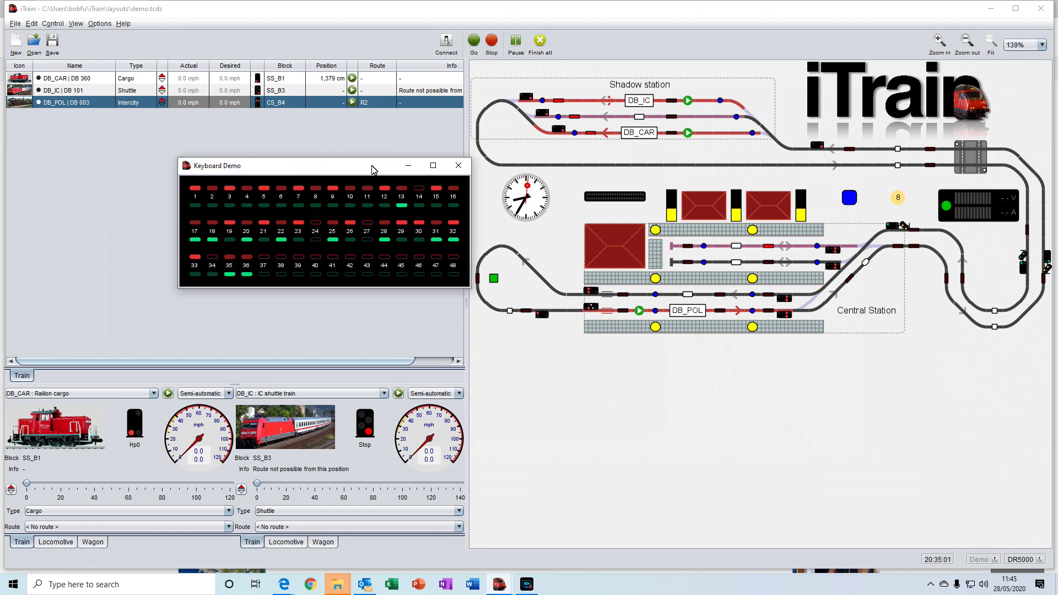
{"action": "left_click", "coordinate": [196, 202]}
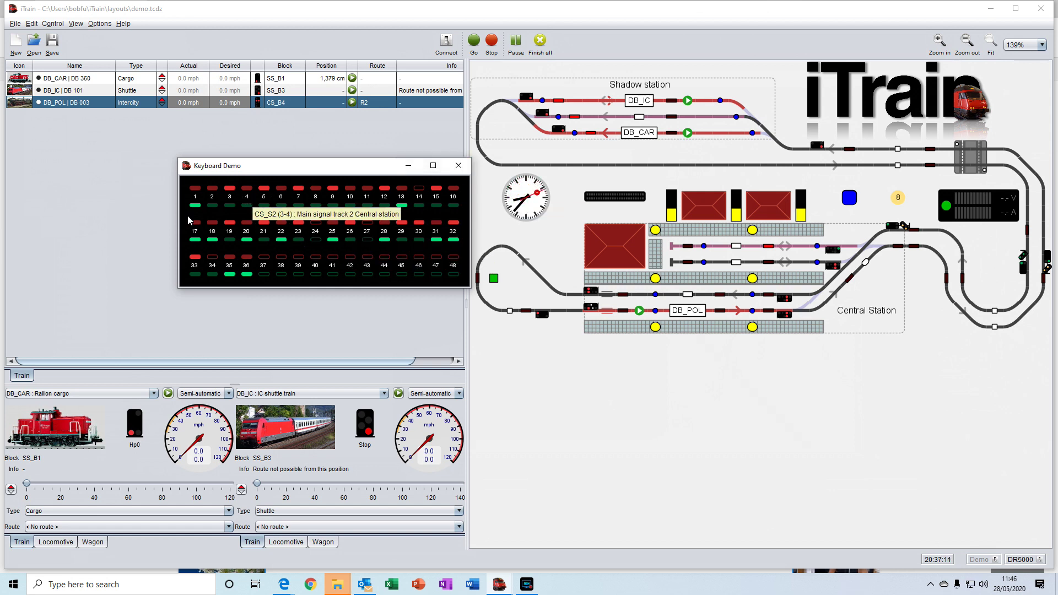
{"action": "left_click", "coordinate": [458, 166]}
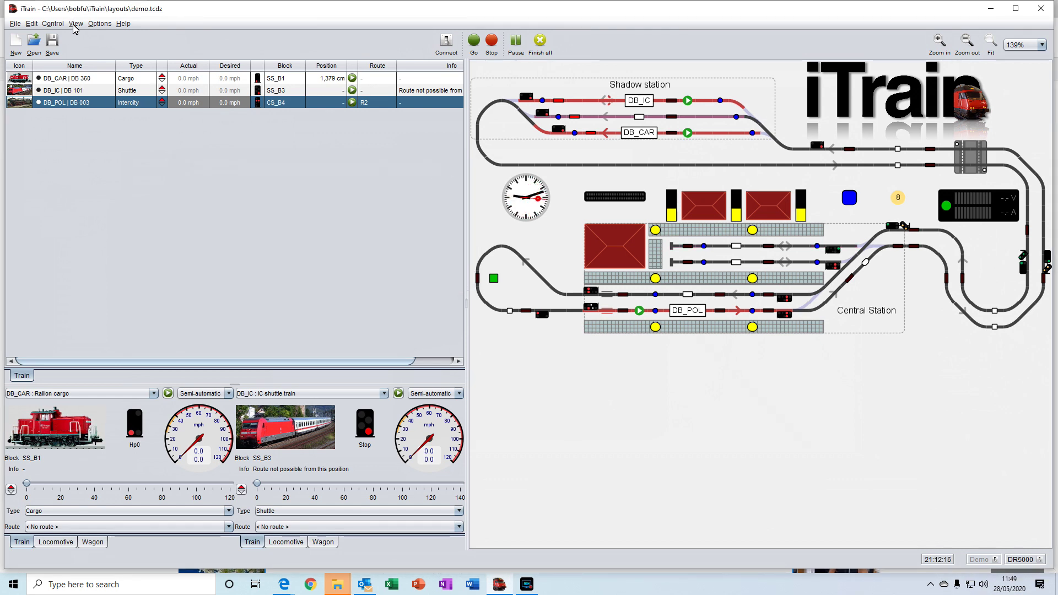
Open View > Feedback Monitor > Demo, toggle sensor 19 off, and close the monitor.
{"action": "left_click", "coordinate": [76, 24]}
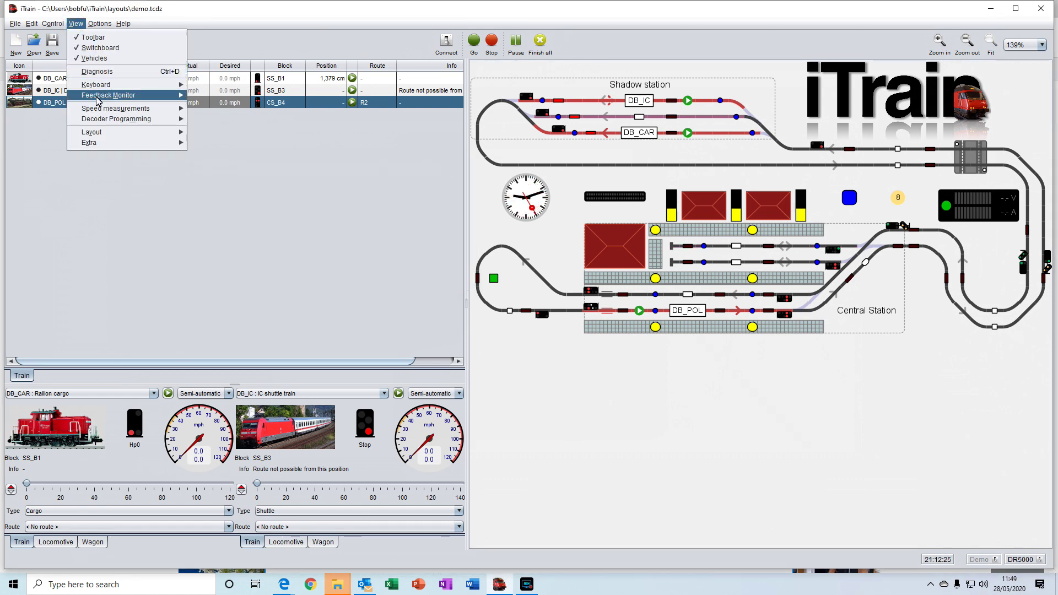
{"action": "mouse_move", "coordinate": [110, 97]}
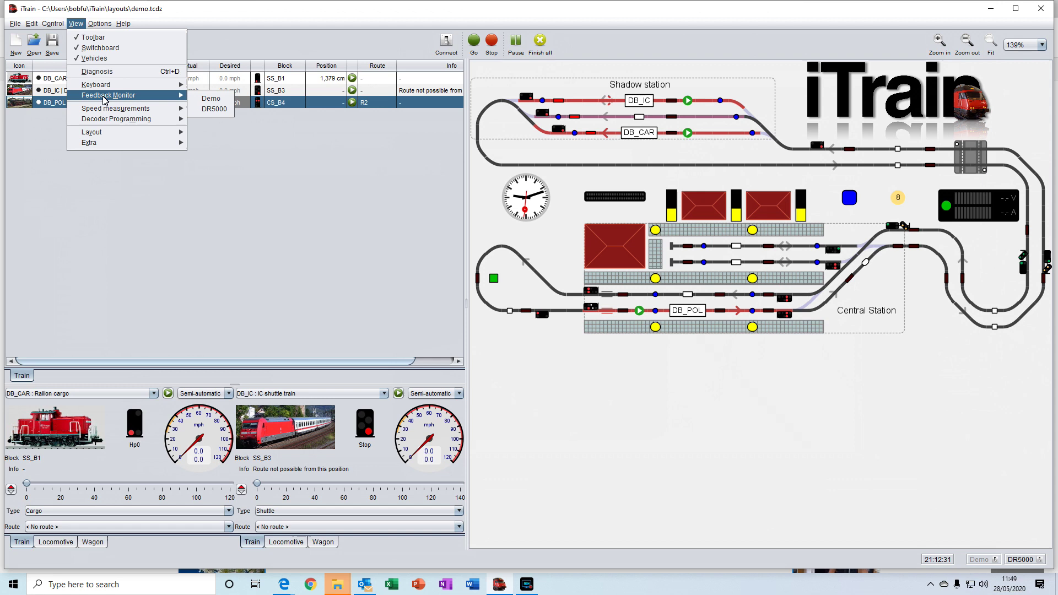
{"action": "left_click", "coordinate": [212, 99]}
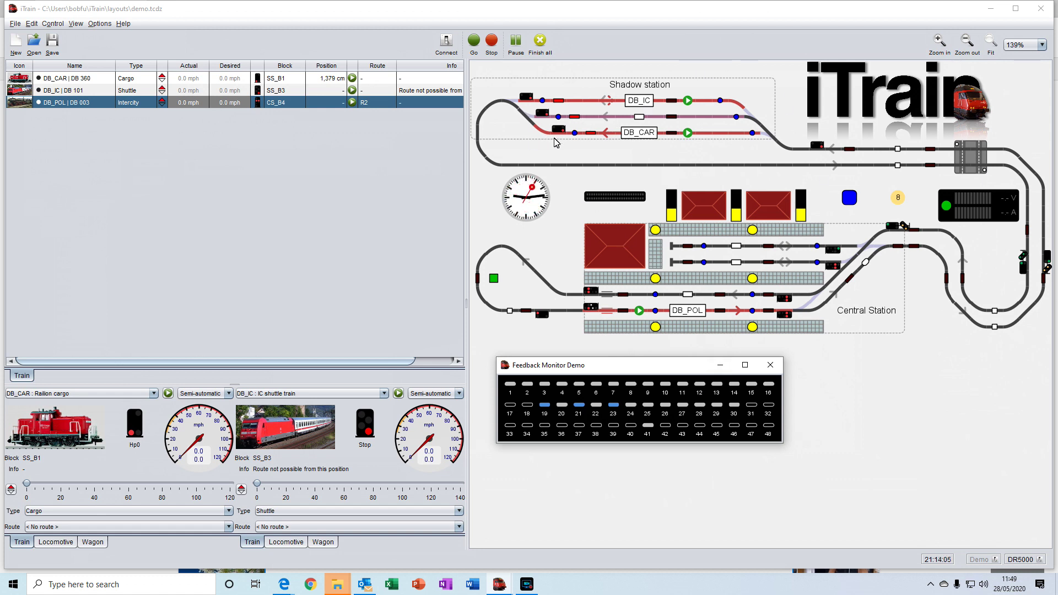
{"action": "left_click", "coordinate": [545, 408]}
{"action": "left_click", "coordinate": [771, 365]}
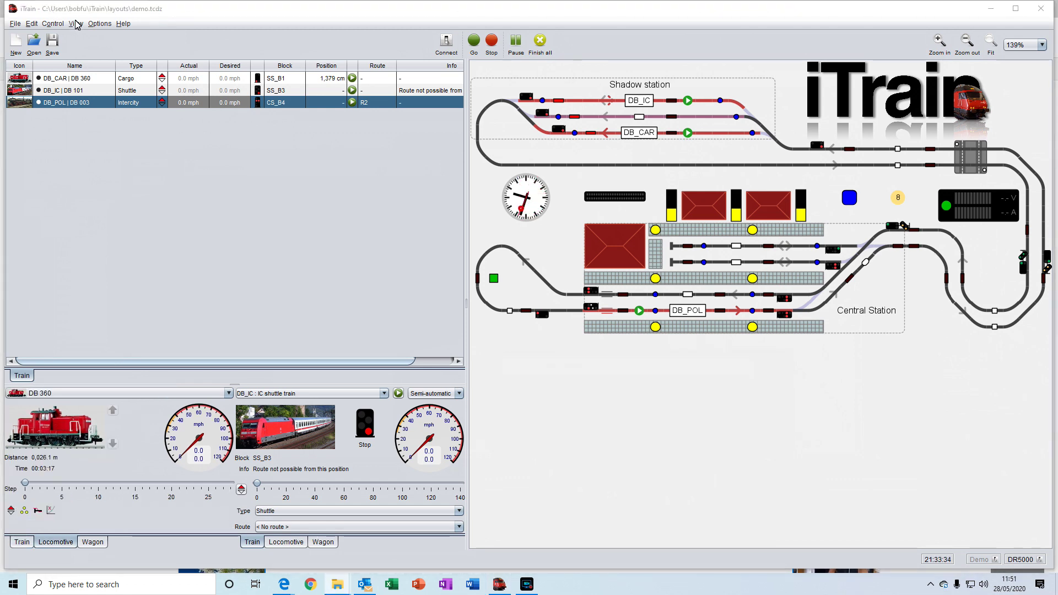
{"action": "left_click", "coordinate": [76, 24]}
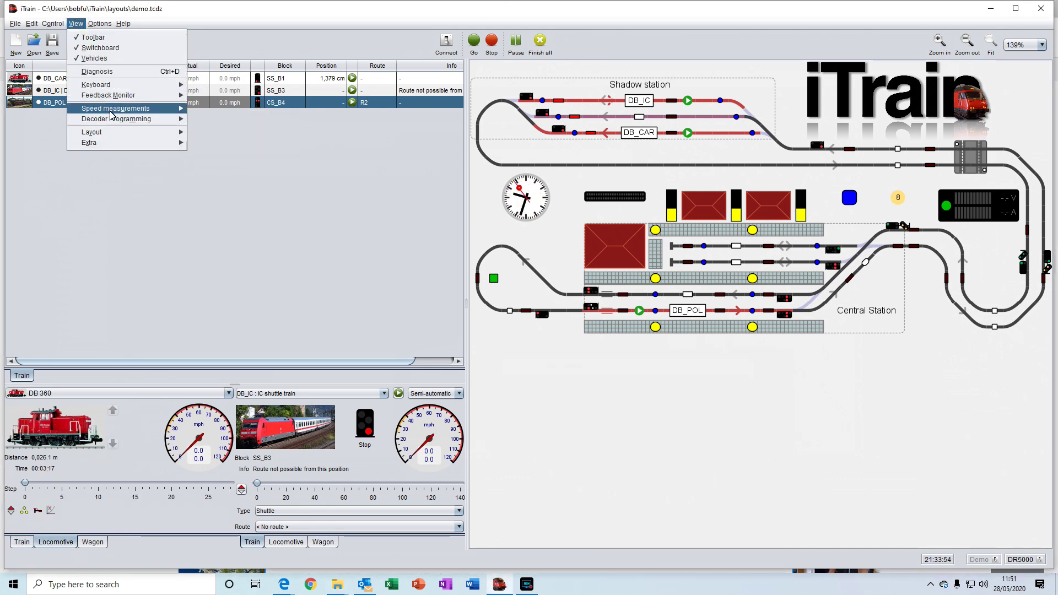
{"action": "mouse_move", "coordinate": [113, 110]}
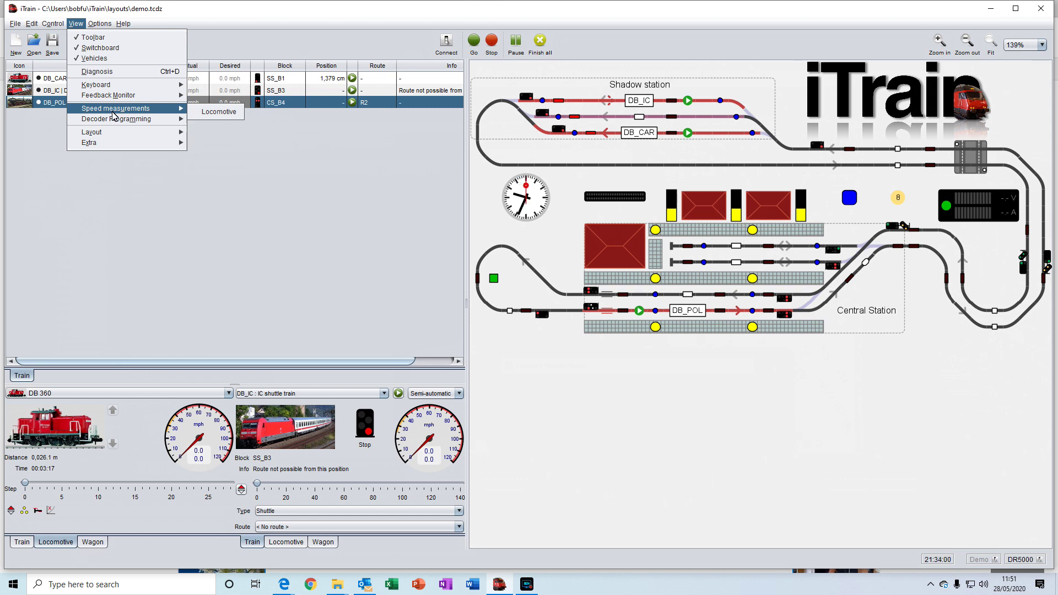
{"action": "left_click", "coordinate": [210, 113]}
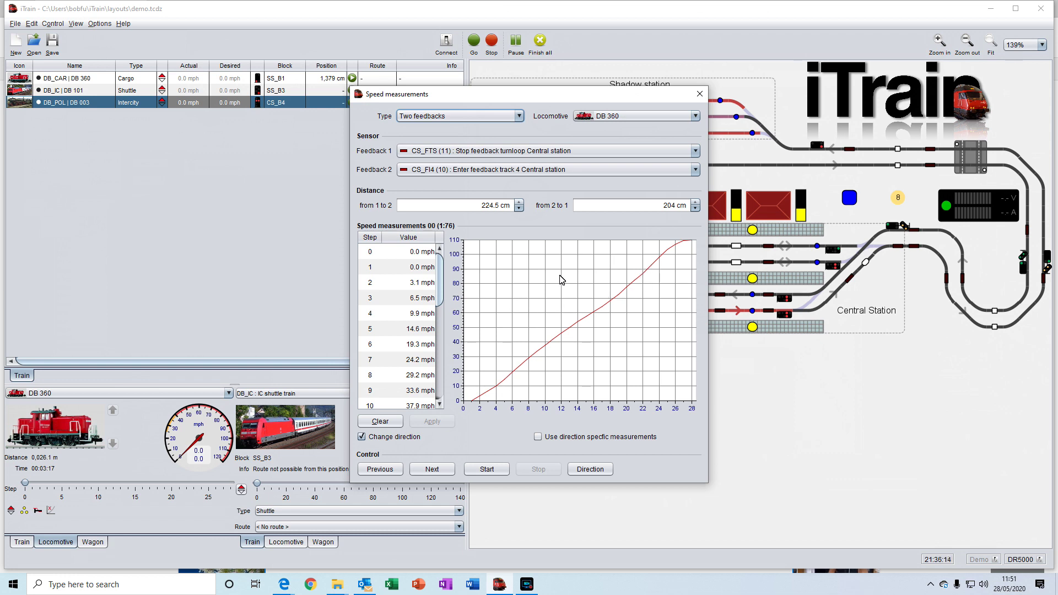
{"action": "mouse_move", "coordinate": [561, 280]}
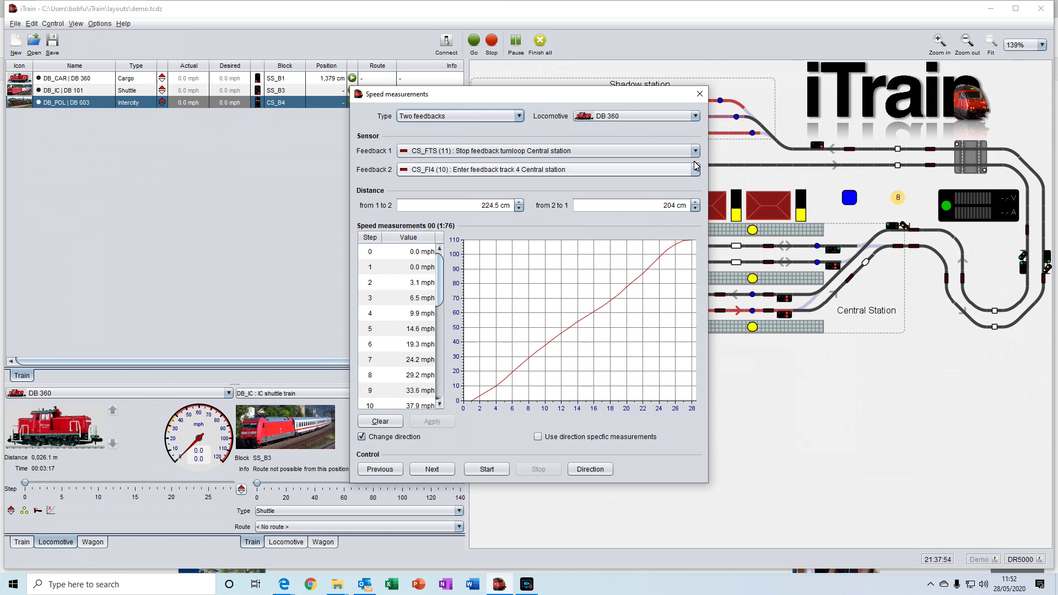
{"action": "left_click", "coordinate": [698, 97]}
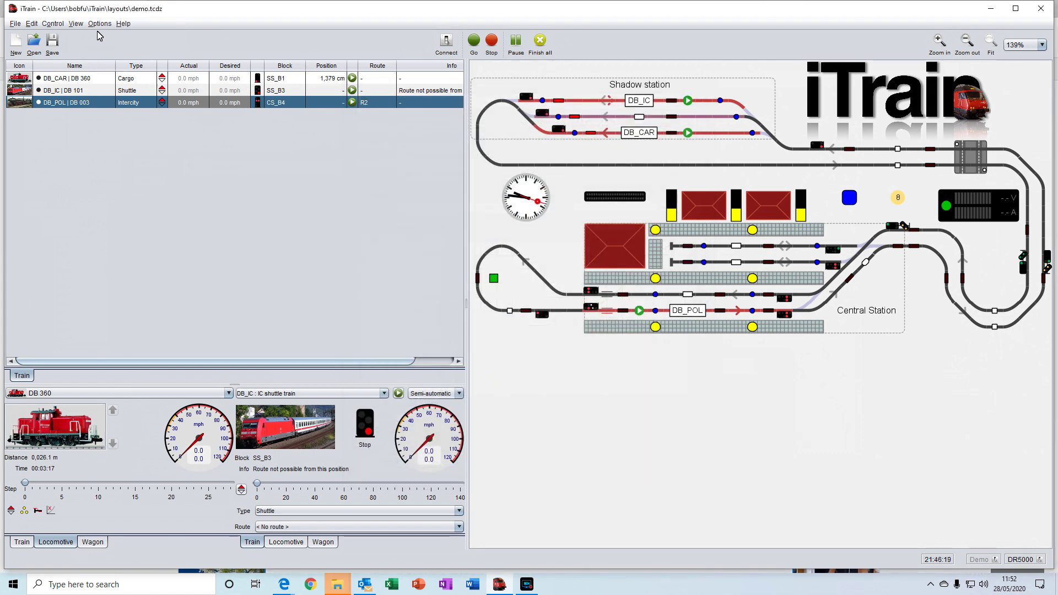
{"action": "left_click", "coordinate": [78, 25]}
{"action": "mouse_move", "coordinate": [108, 126]}
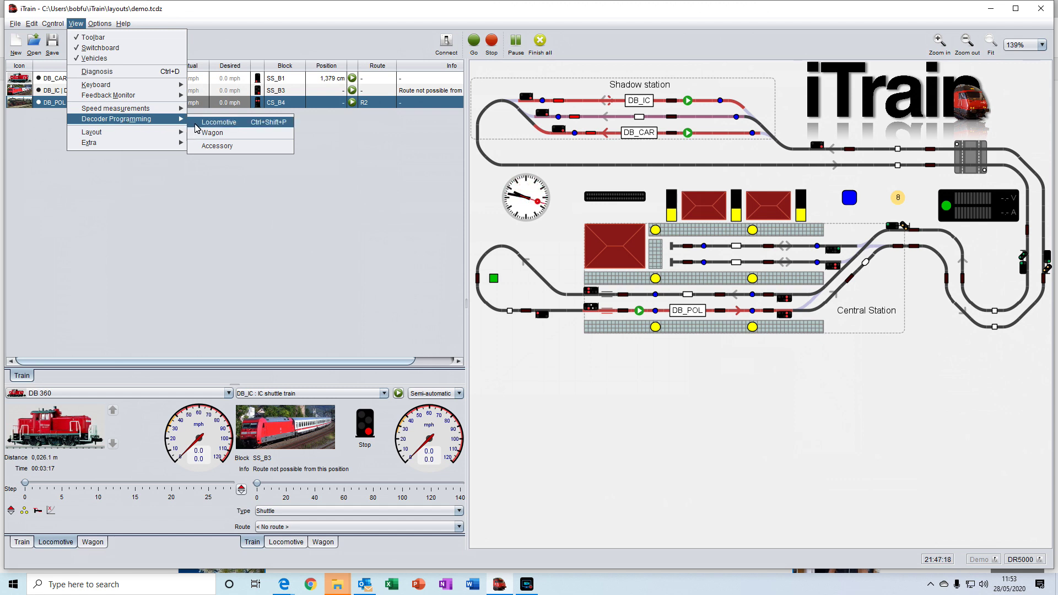
{"action": "left_click", "coordinate": [216, 123]}
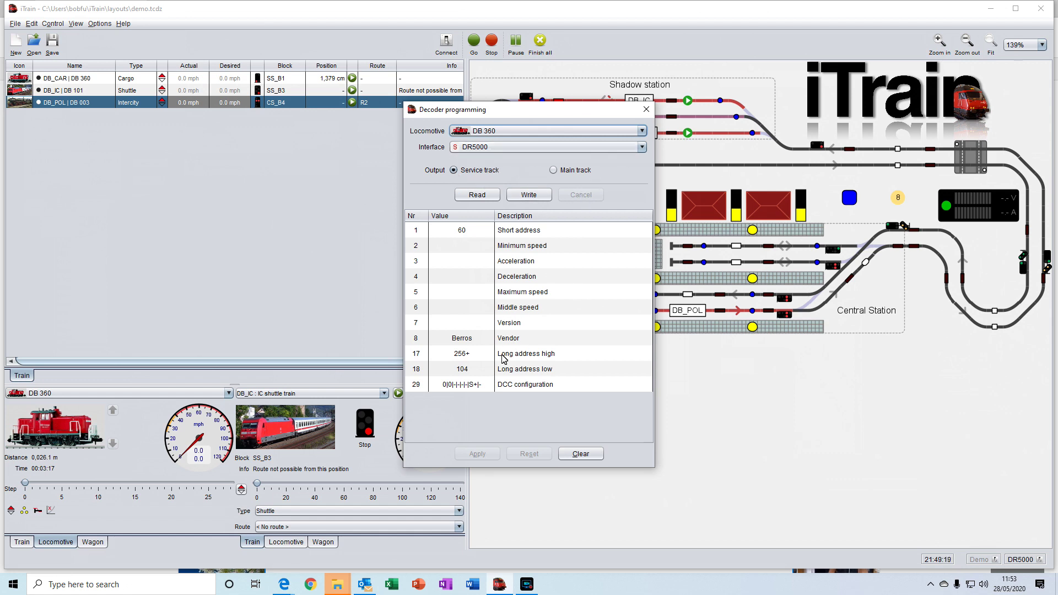
Close decoder programming, switch to View > Layout > Wide, and enlarge the track plan.
{"action": "left_click", "coordinate": [646, 110]}
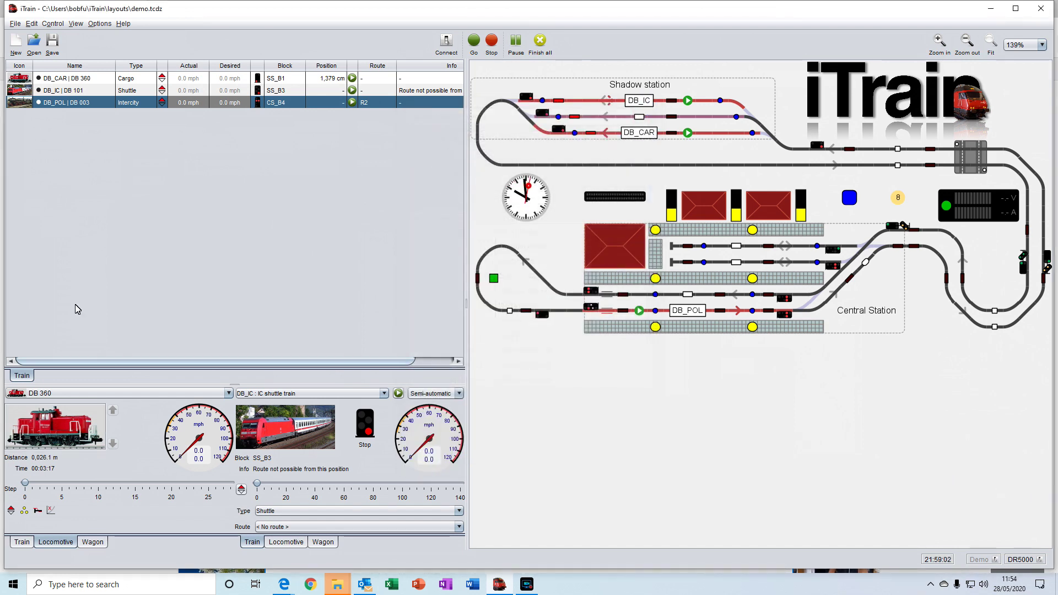
{"action": "left_click", "coordinate": [76, 24]}
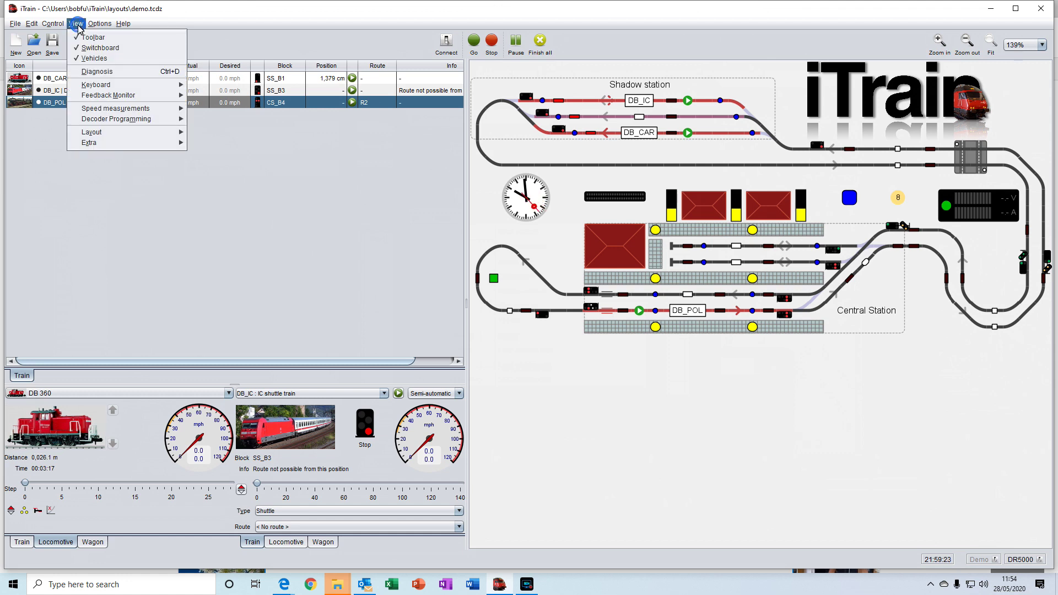
{"action": "mouse_move", "coordinate": [98, 135]}
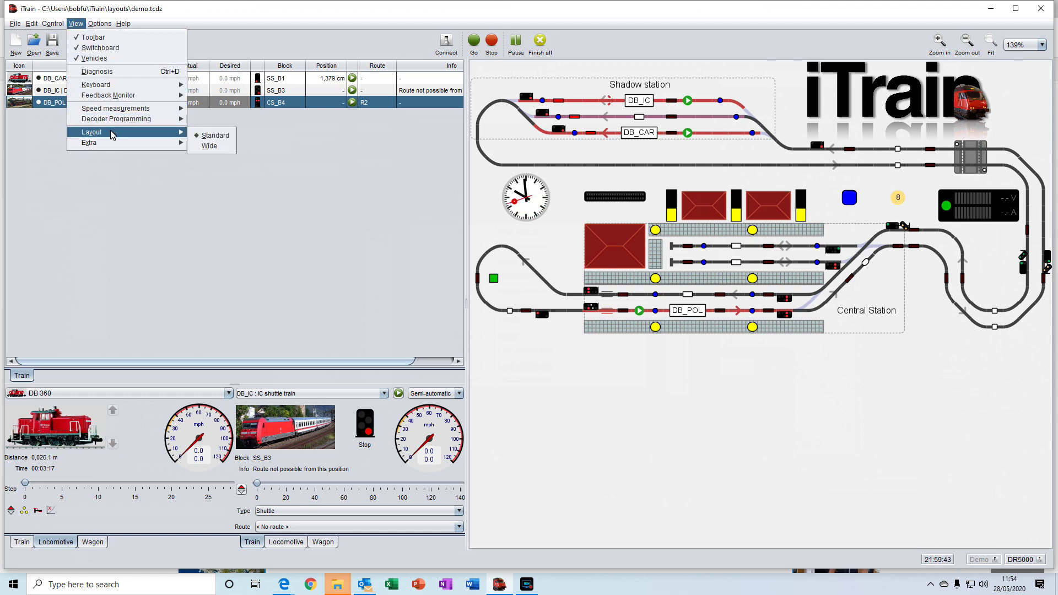
{"action": "left_click", "coordinate": [210, 147]}
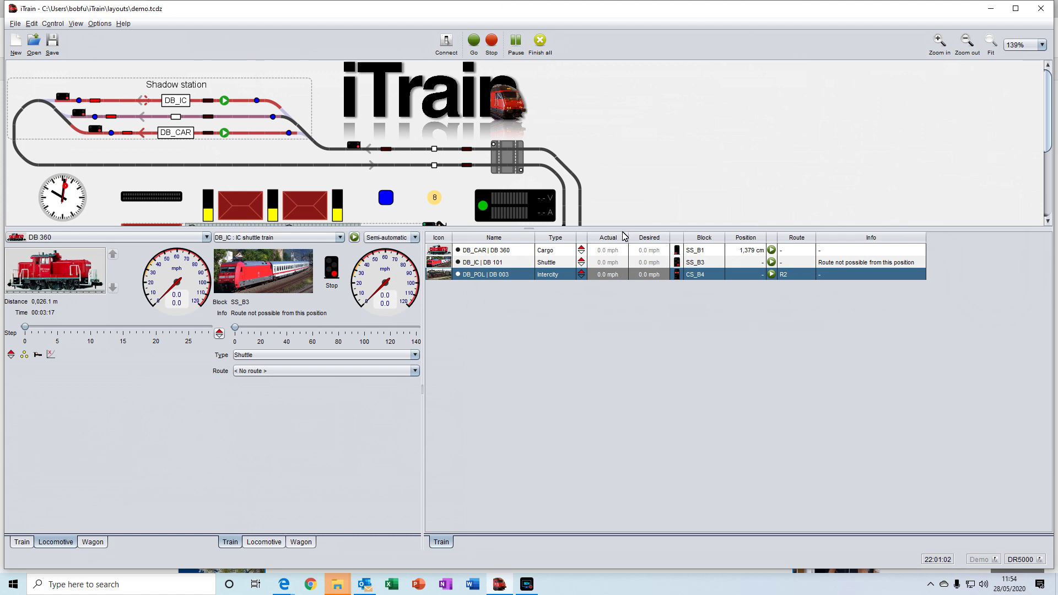
{"action": "left_click_drag", "start_coordinate": [533, 231], "coordinate": [558, 362]}
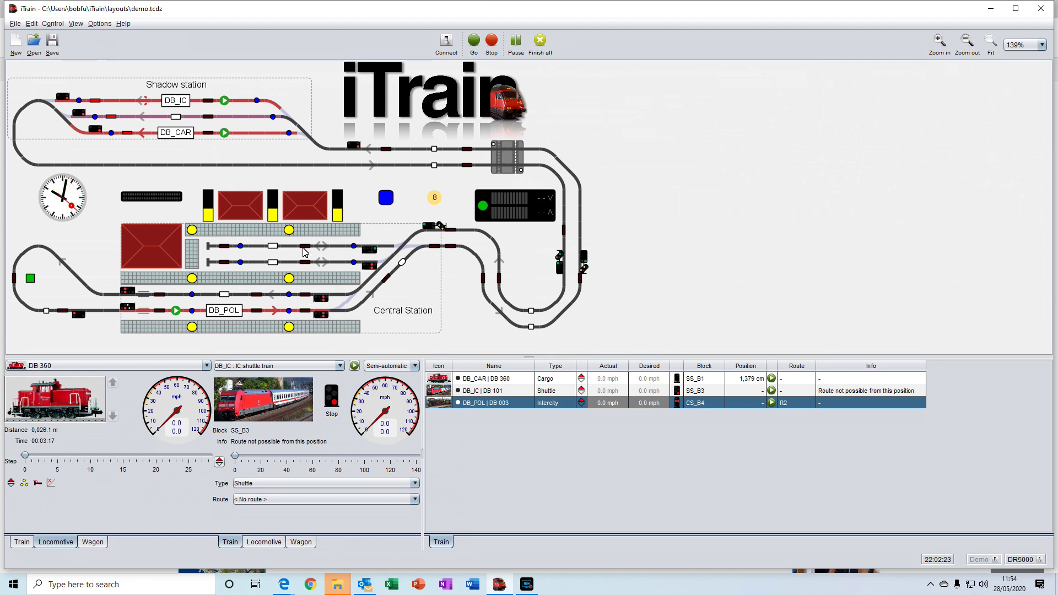
Switch to the Standard layout, then open Switchboard 1 in its own window and move it aside.
{"action": "left_click", "coordinate": [76, 24]}
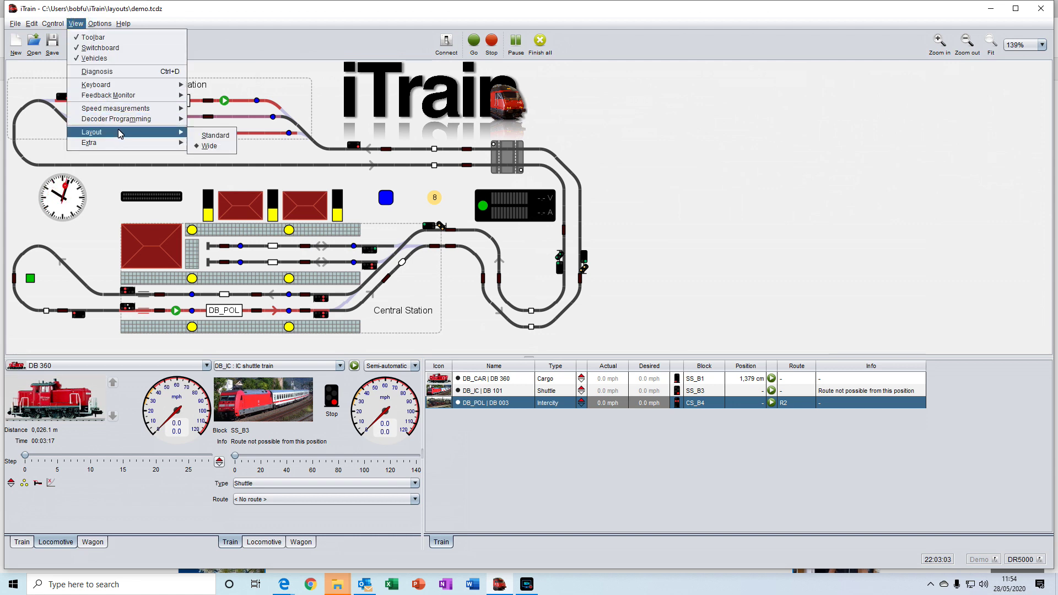
{"action": "left_click", "coordinate": [210, 136]}
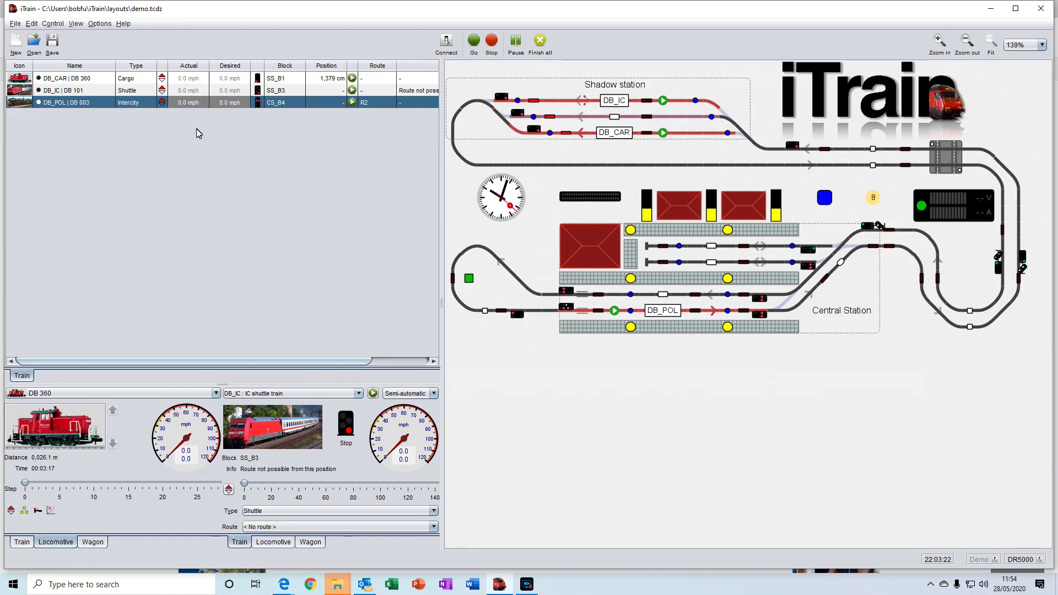
{"action": "left_click", "coordinate": [76, 24]}
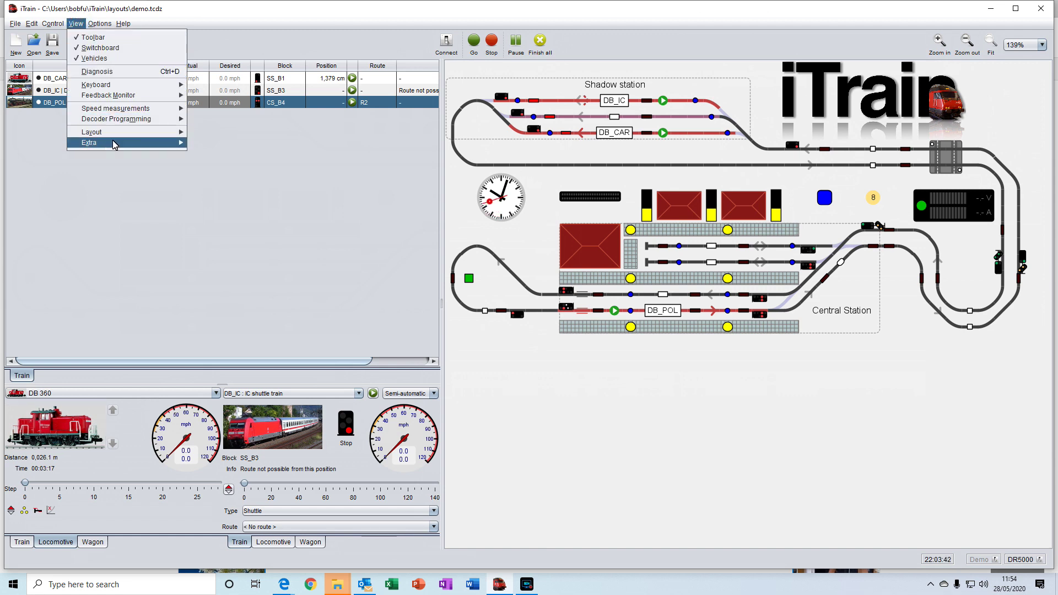
{"action": "mouse_move", "coordinate": [113, 142]}
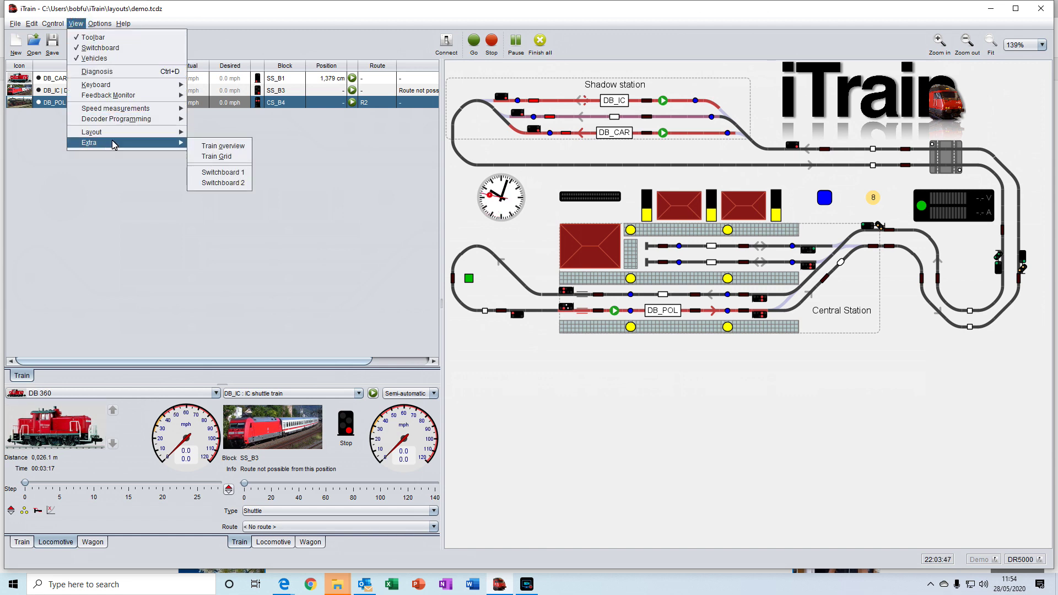
{"action": "left_click", "coordinate": [228, 177]}
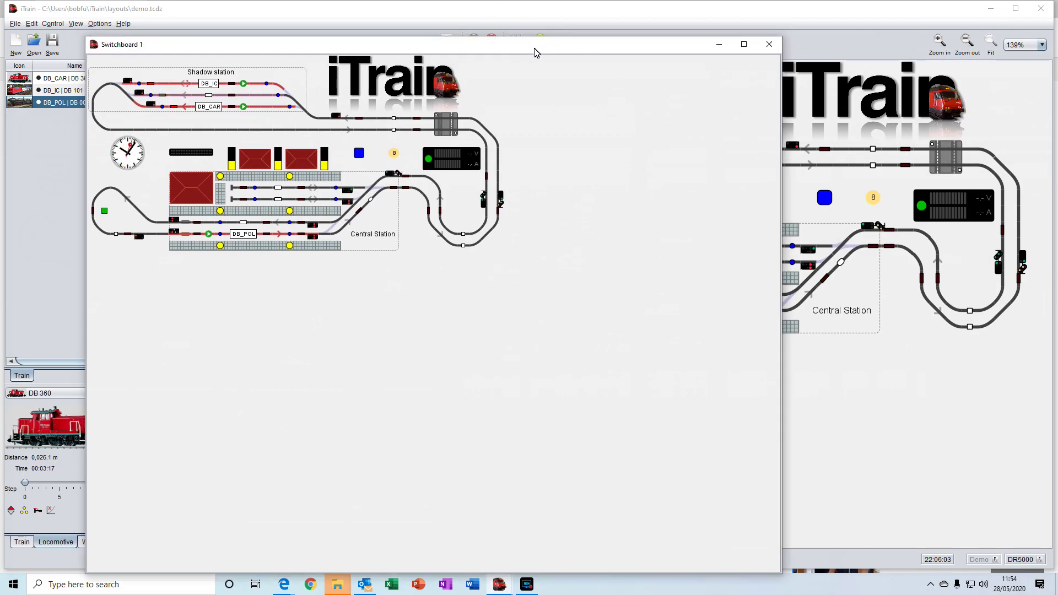
{"action": "left_click_drag", "start_coordinate": [534, 49], "coordinate": [1057, 44]}
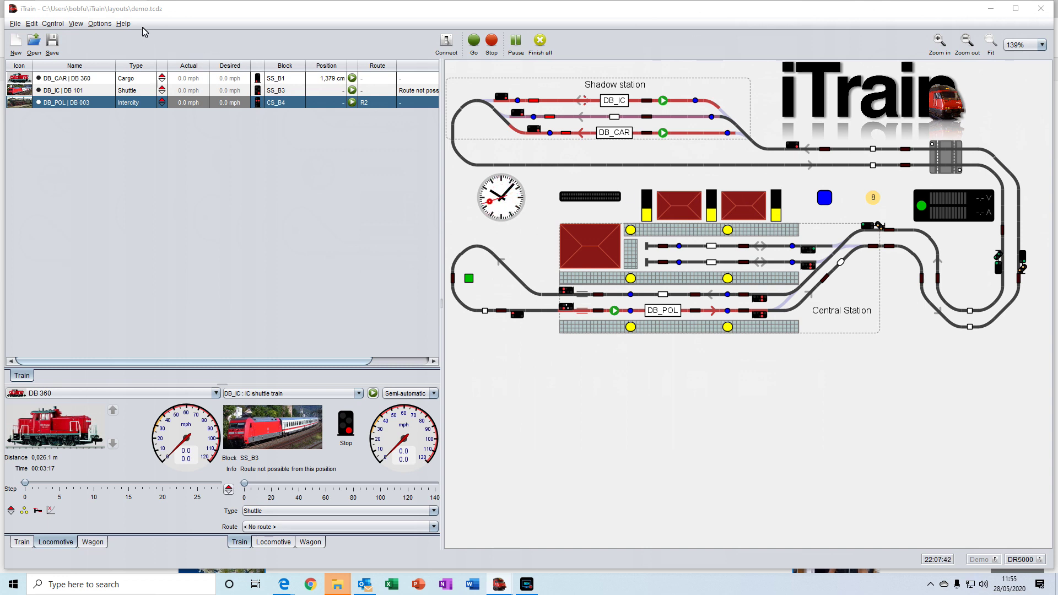
Hide the track plan via View > Switchboard, enlarge the train control panels, and select DB_IC.
{"action": "left_click", "coordinate": [102, 28]}
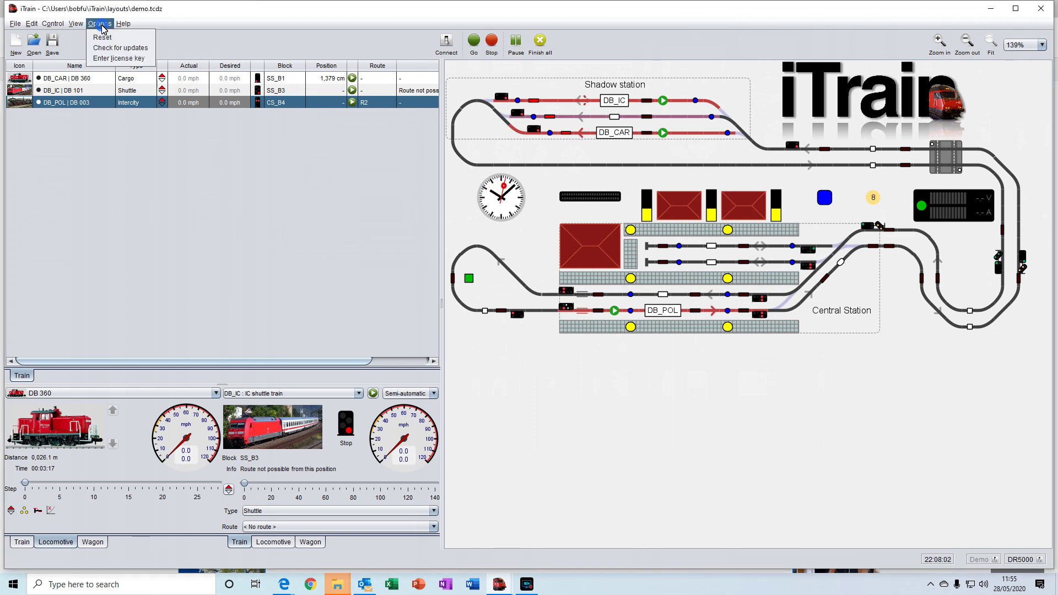
{"action": "mouse_move", "coordinate": [77, 23]}
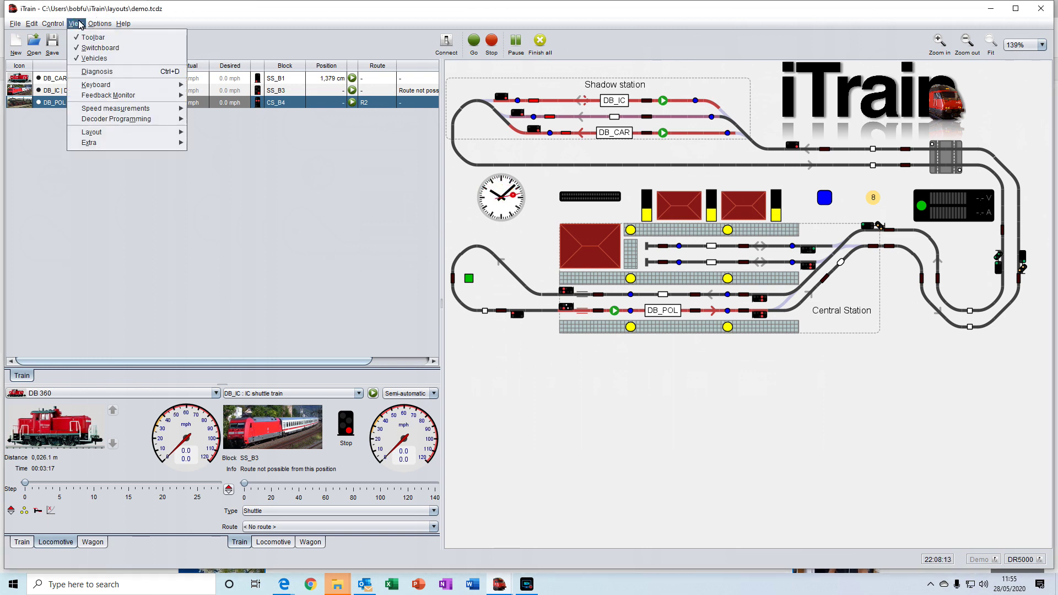
{"action": "left_click", "coordinate": [95, 48]}
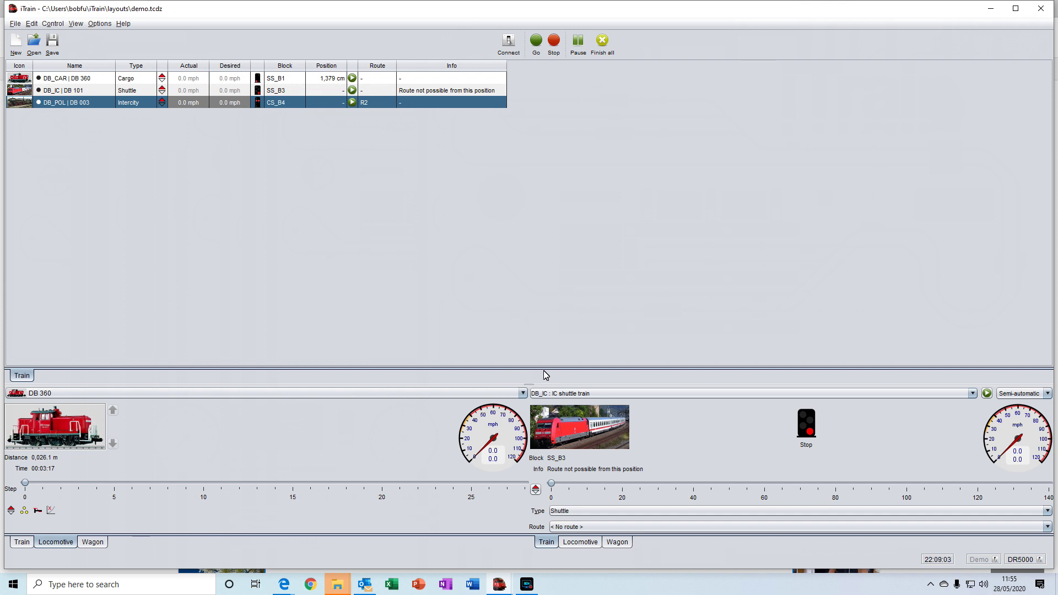
{"action": "left_click_drag", "start_coordinate": [532, 384], "coordinate": [528, 271]}
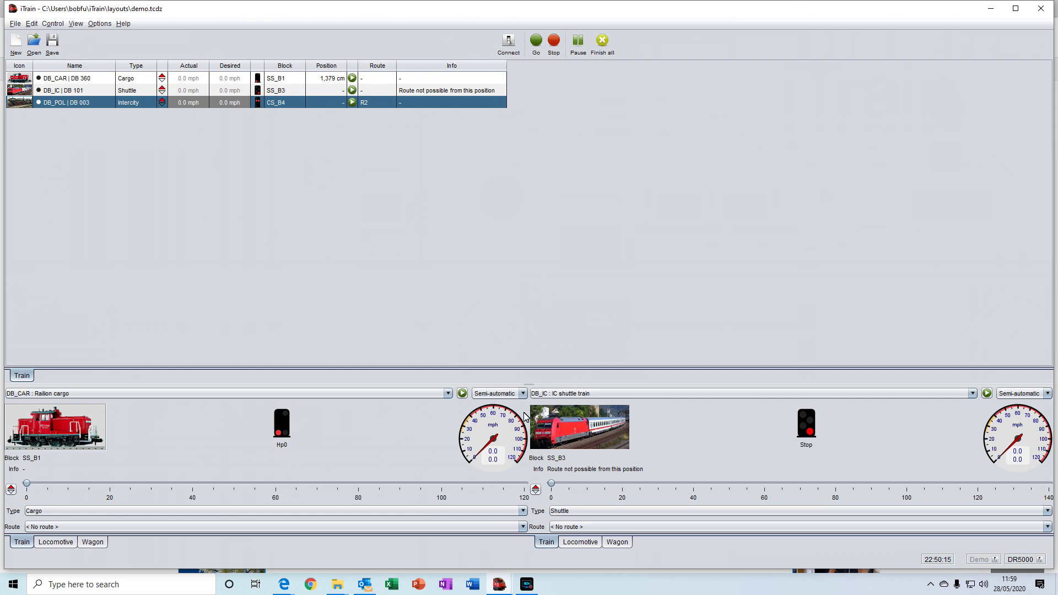
{"action": "left_click", "coordinate": [728, 442]}
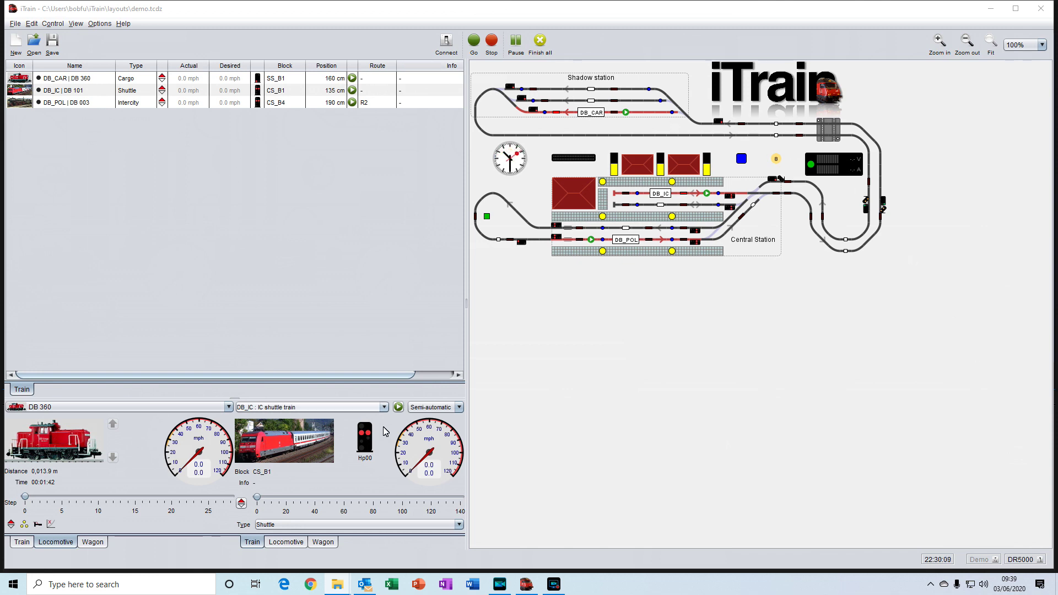
Look through the Edit menu's editable layout items, then close it without choosing anything.
{"action": "left_click", "coordinate": [32, 24]}
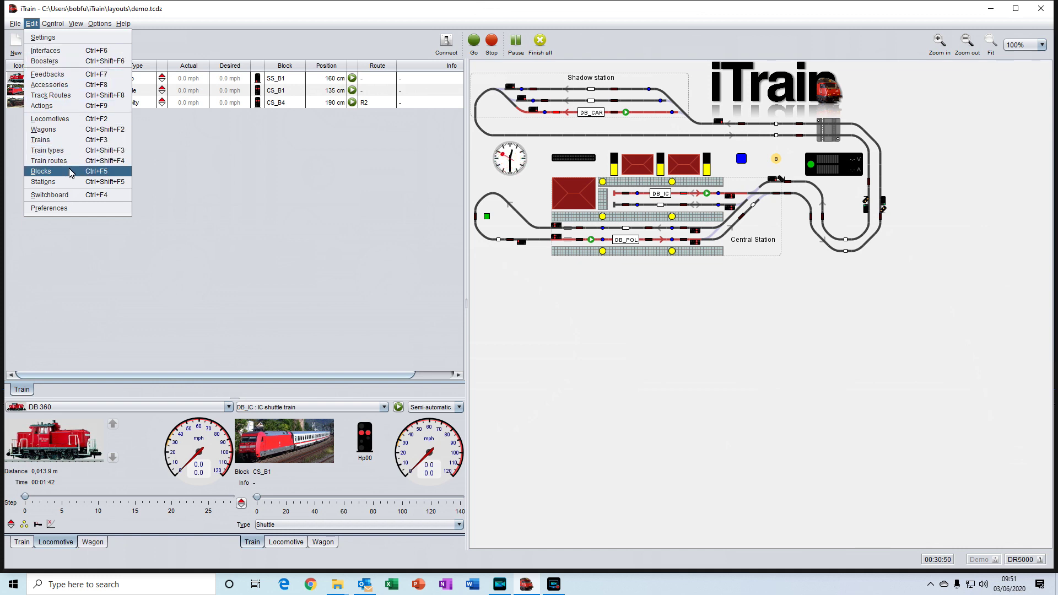
{"action": "left_click", "coordinate": [223, 227]}
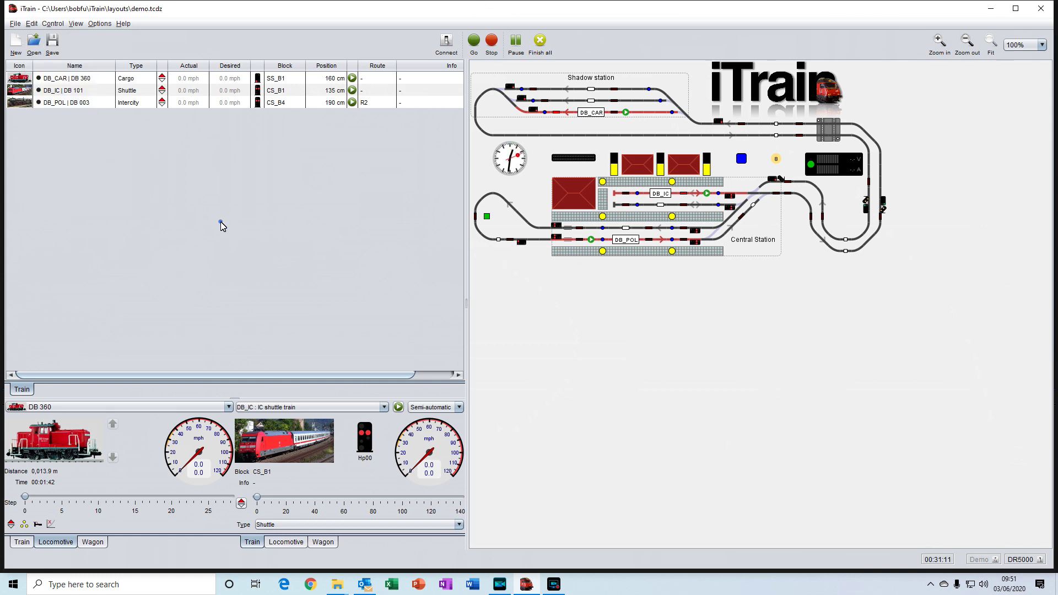